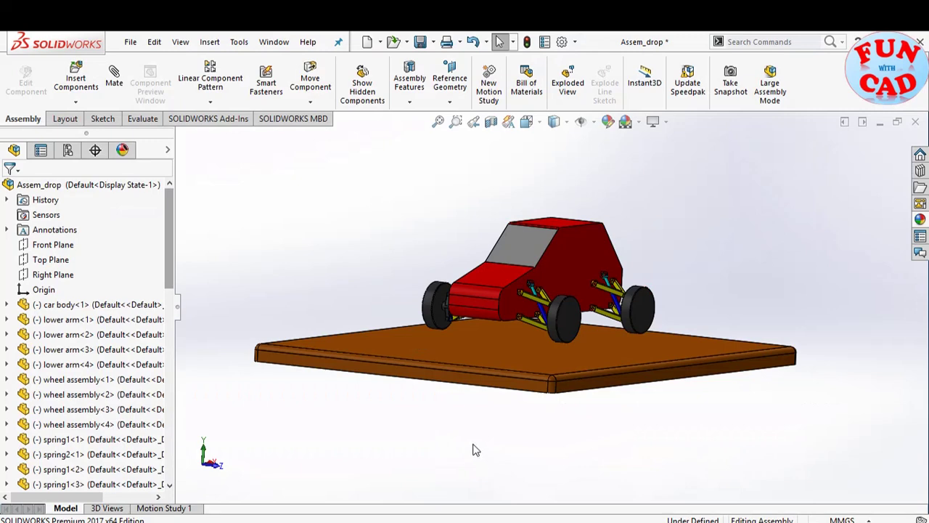
- Drag the front and rear right-side wheels up and down to test their suspension travel
scroll(474, 448, "up", 3)
mouse_move(473, 448)
middle_mouse_down()
mouse_move(480, 427)
mouse_move(513, 422)
mouse_move(572, 434)
mouse_move(517, 435)
mouse_move(458, 421)
mouse_move(471, 454)
middle_mouse_up()
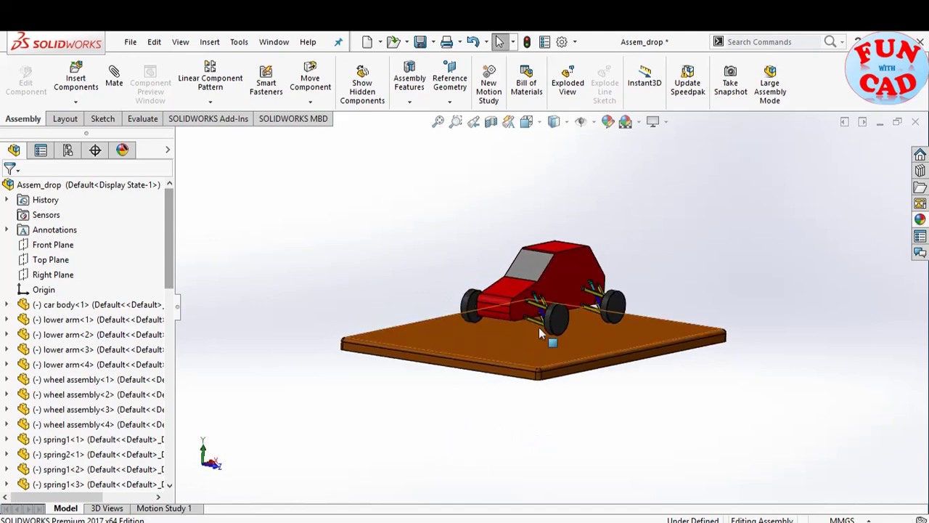
scroll(540, 333, "down", 6)
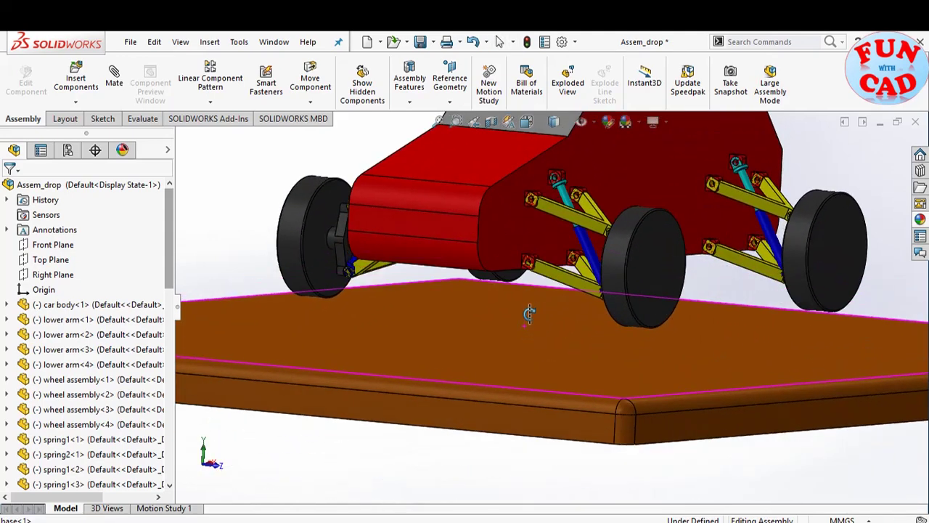
scroll(529, 314, "up", 3)
scroll(552, 255, "down", 5)
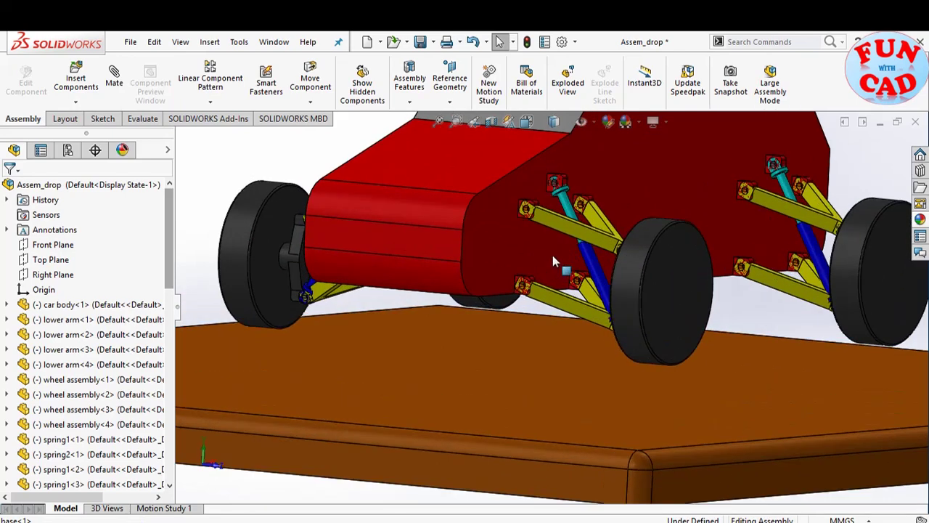
scroll(620, 288, "up", 3)
left_click(602, 288)
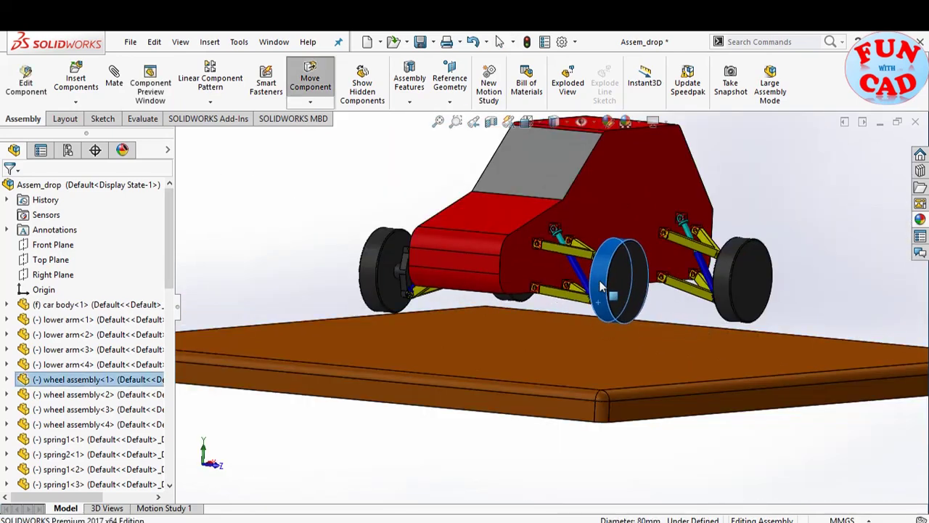
mouse_move(600, 287)
left_mouse_down()
mouse_move(599, 337)
mouse_move(600, 305)
left_mouse_up()
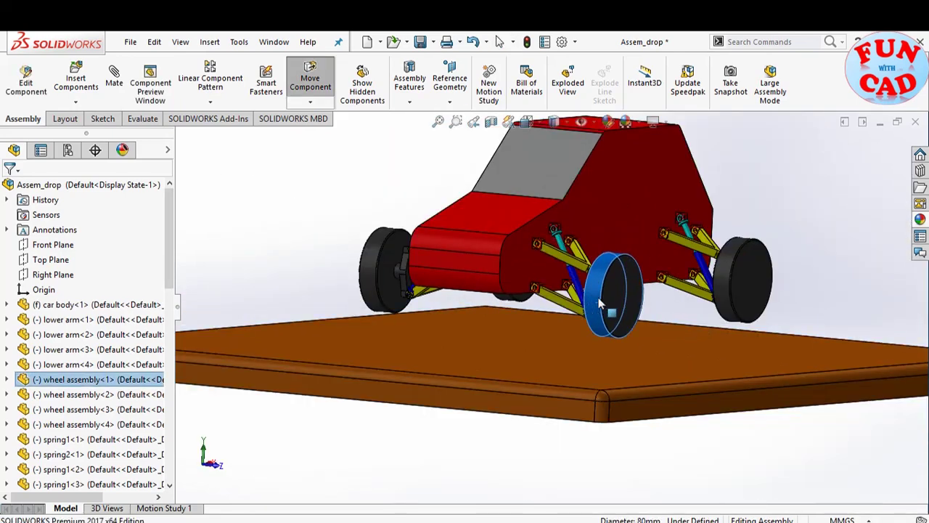
left_click_drag(726, 274, 725, 327)
key("Escape")
- Orbit to the car's other side and move the front-left and rear-left wheels on their suspension
scroll(654, 319, "down", 3)
mouse_move(654, 319)
middle_mouse_down()
mouse_move(635, 320)
mouse_move(643, 326)
middle_mouse_up()
scroll(624, 323, "down", 3)
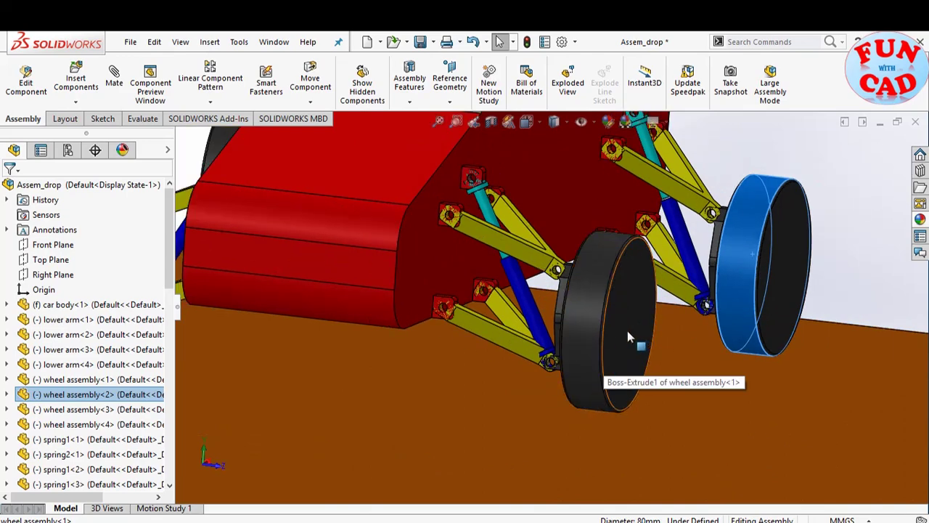
middle_click_drag(628, 336, 621, 330)
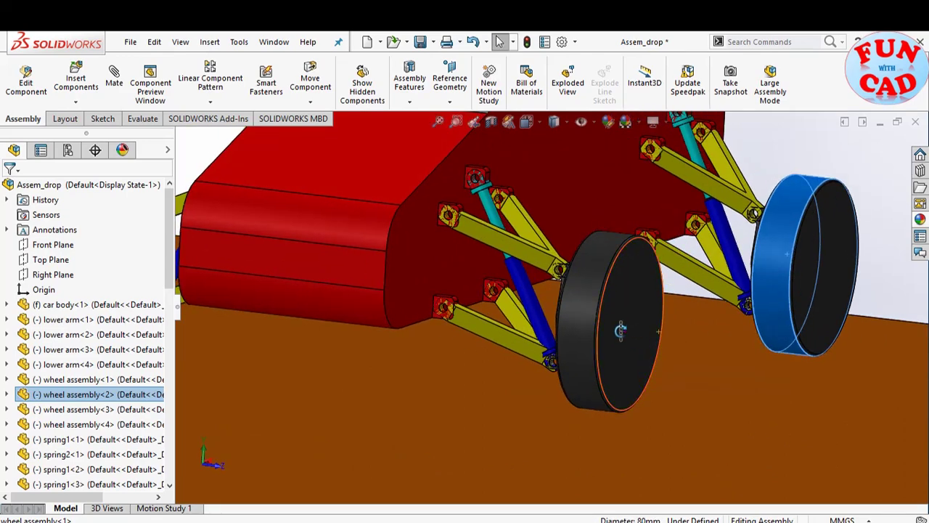
scroll(621, 330, "up", 5)
middle_click_drag(363, 347, 398, 324)
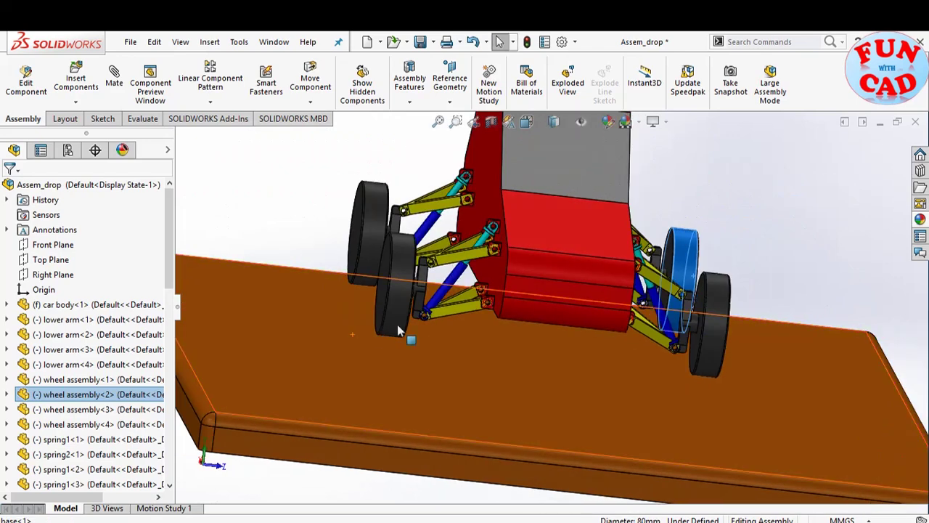
left_click_drag(397, 330, 396, 290)
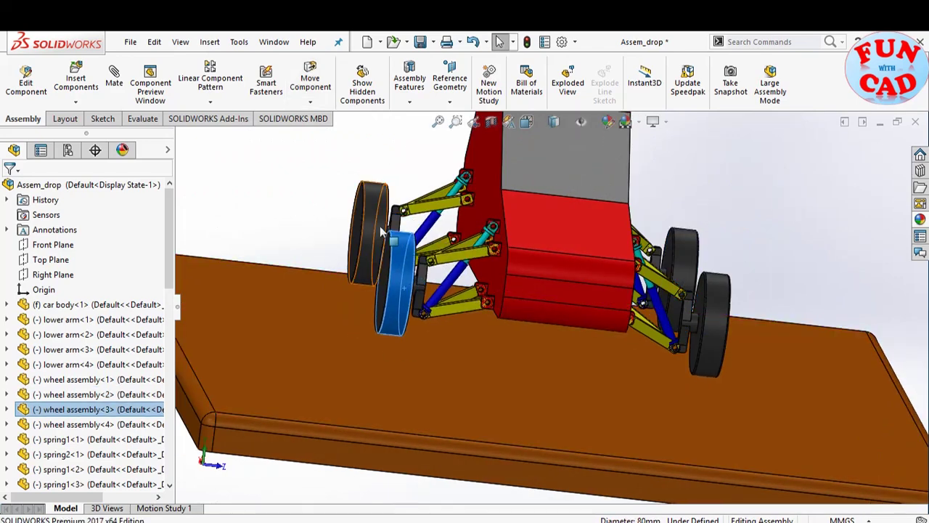
left_click_drag(383, 231, 391, 200)
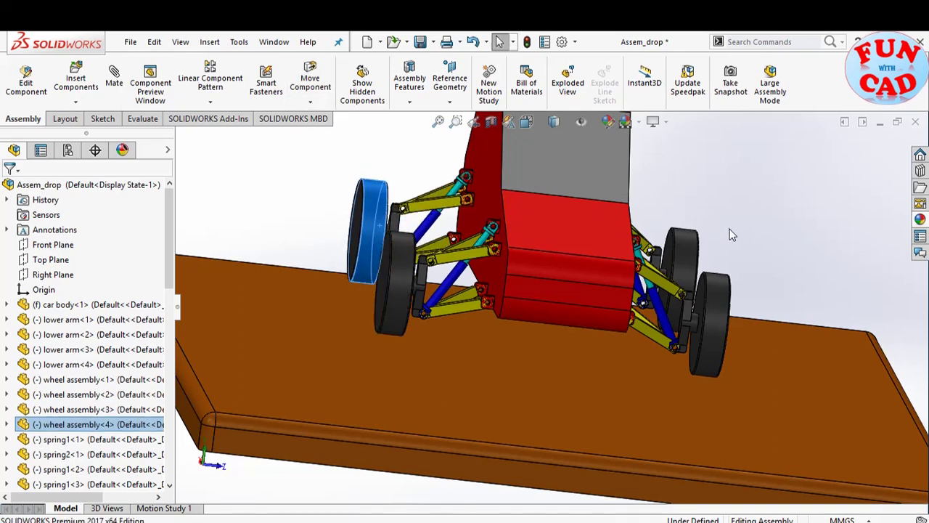
middle_click_drag(732, 234, 678, 286)
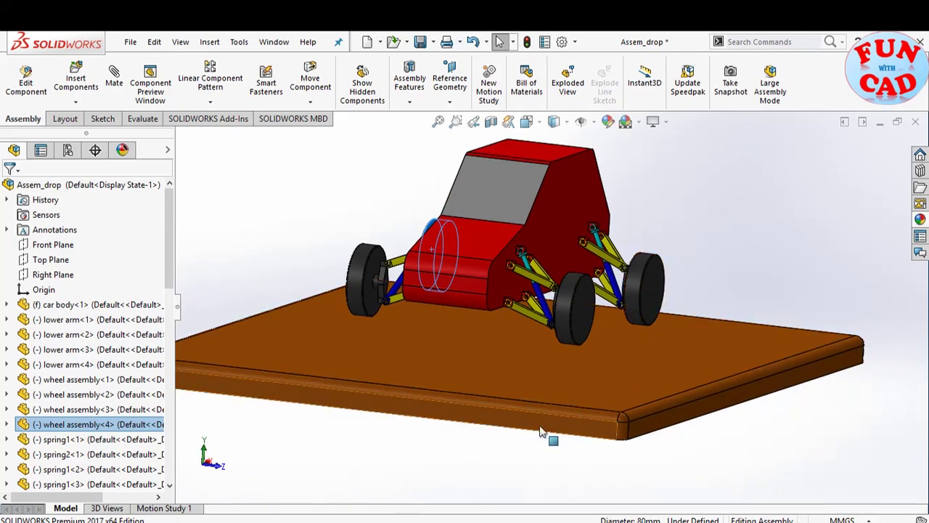
- Change the car body from fixed to Float, then switch to the Motion Study 1 timeline
left_click(487, 465)
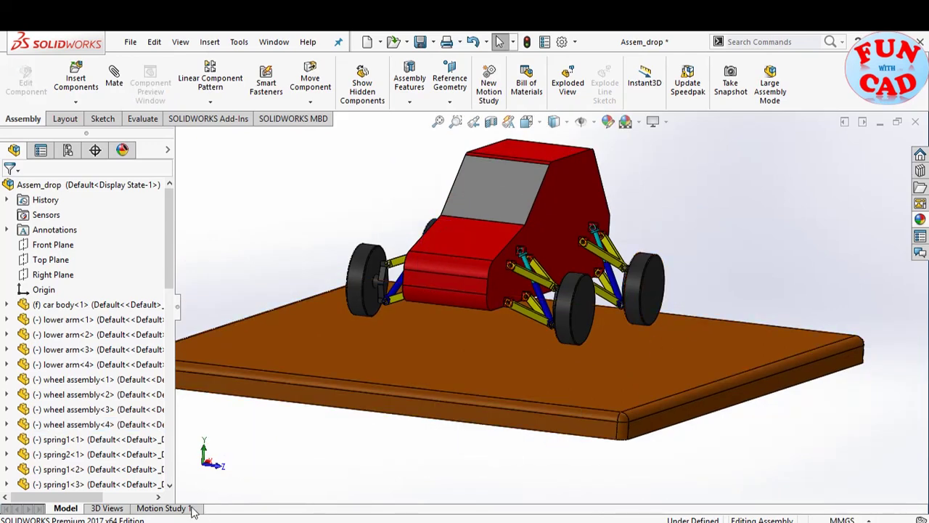
right_click(71, 306)
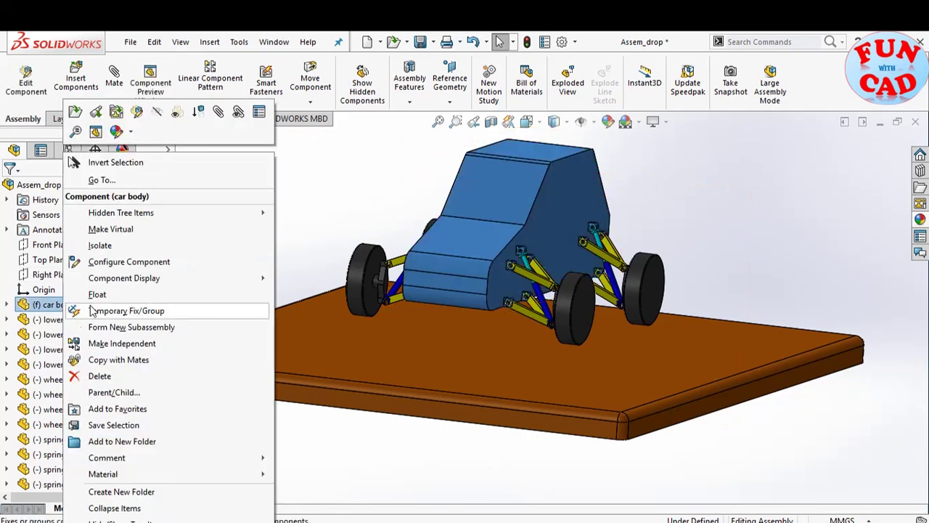
left_click(97, 294)
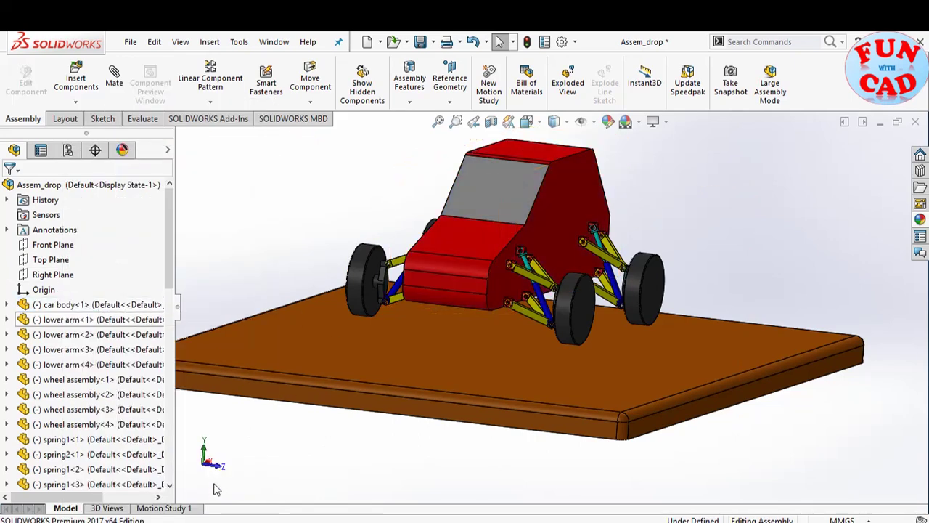
left_click(161, 508)
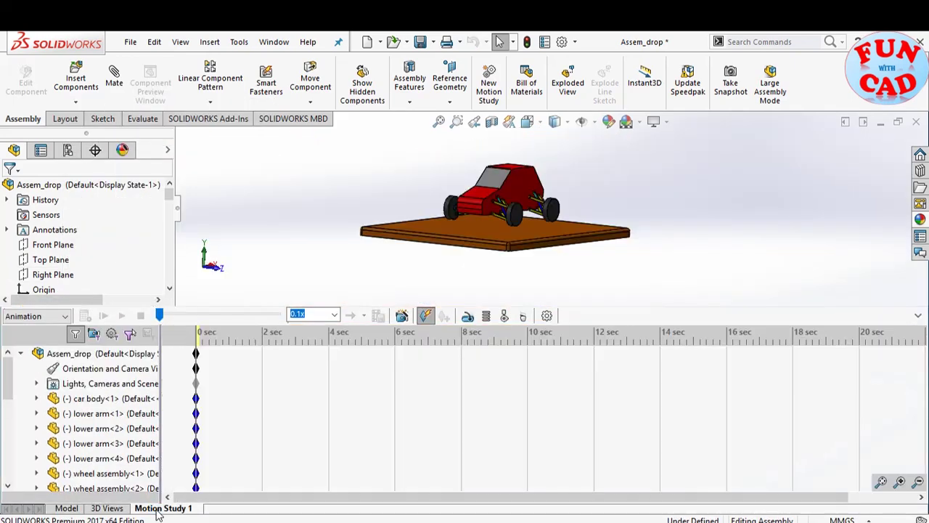
- Make Motion Study 1 a Basic Motion study at 160 frames per second with high geometry accuracy
left_click(40, 318)
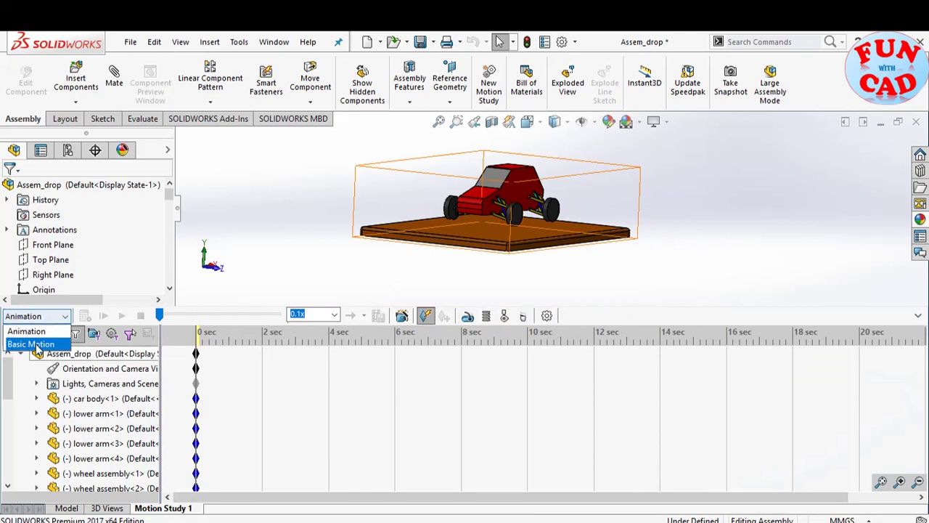
left_click(36, 341)
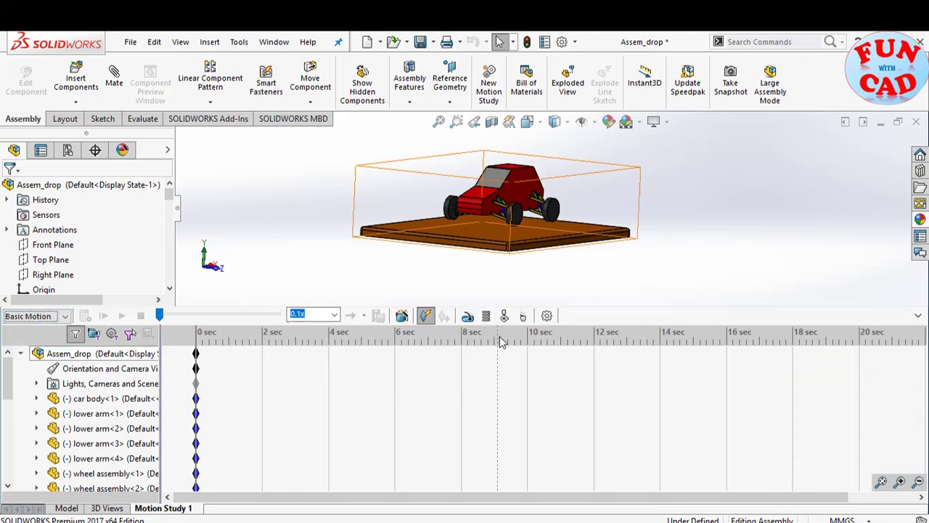
left_click(546, 316)
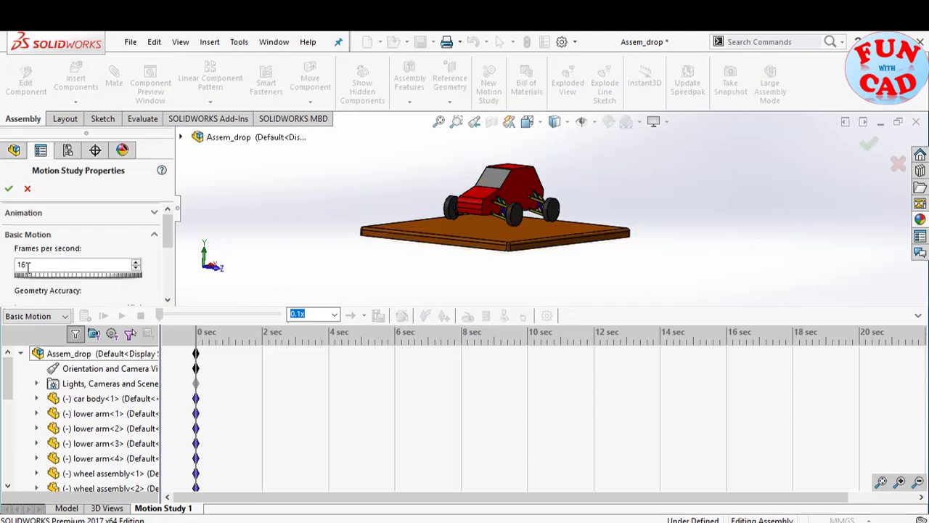
left_click_drag(167, 231, 169, 258)
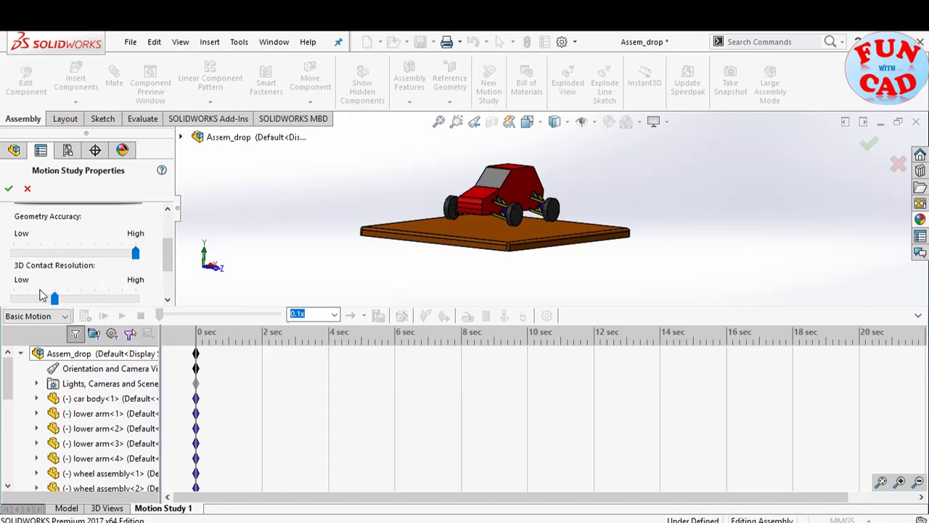
left_click(9, 189)
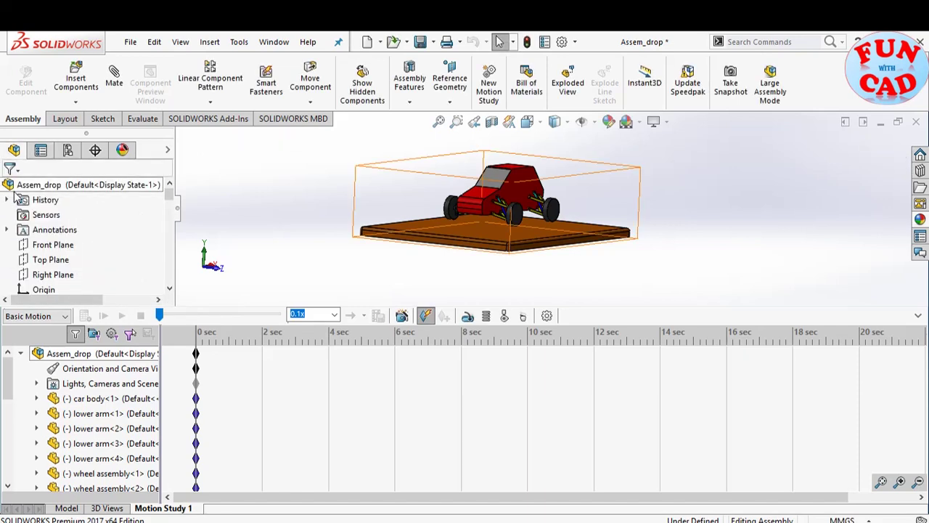
- Add a Gravity feature along Y at 9806.65 mm/s^2 to Motion Study 1
left_click(518, 317)
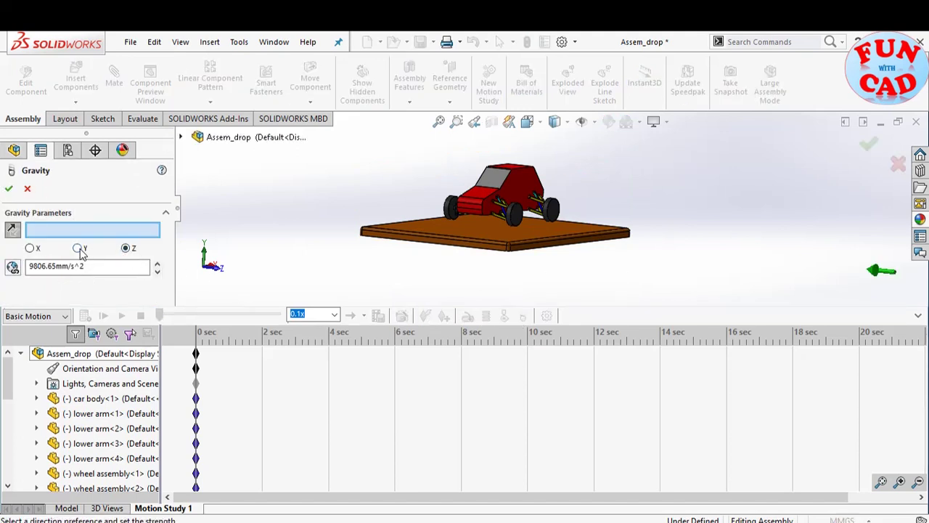
left_click(9, 189)
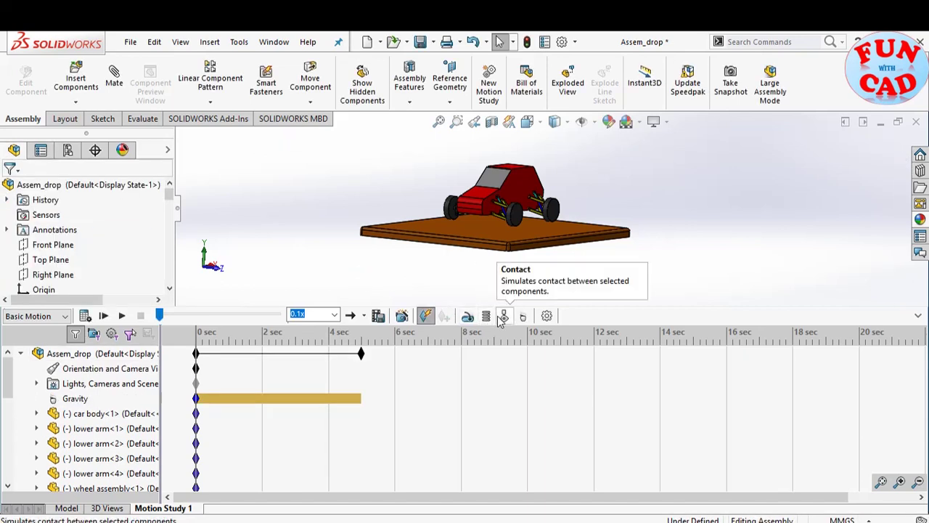
- Create Solid Body Contact between all four wheel assemblies and the wooden base
left_click(503, 315)
scroll(501, 254, "down", 5)
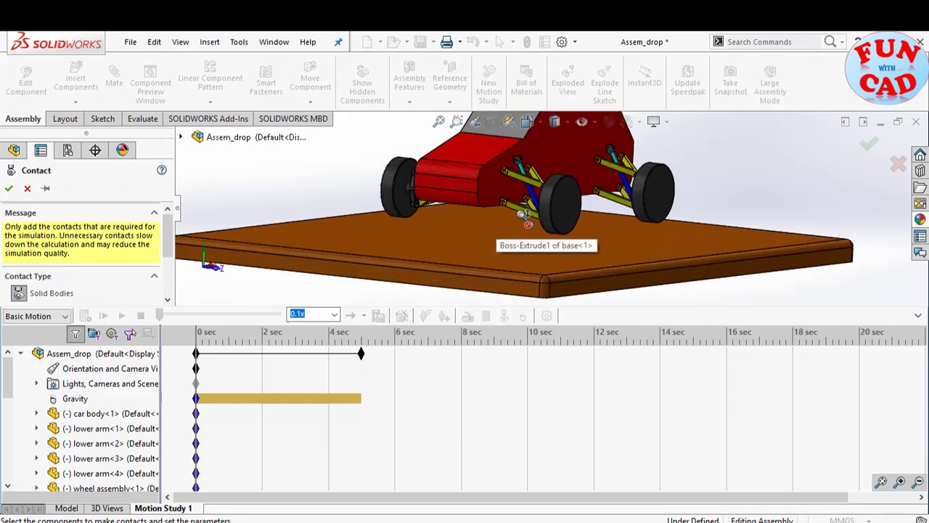
left_click(556, 207)
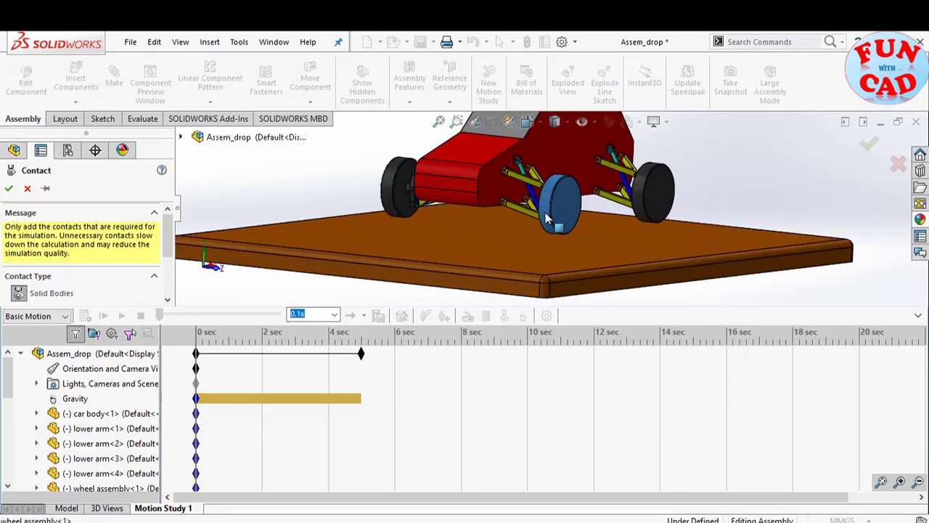
left_click(641, 211)
left_click(416, 218)
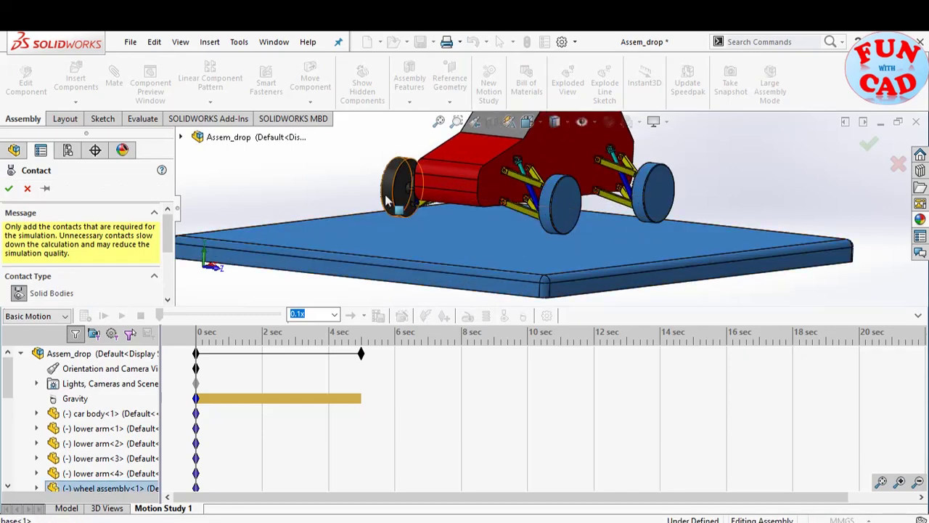
middle_click_drag(416, 218, 454, 185)
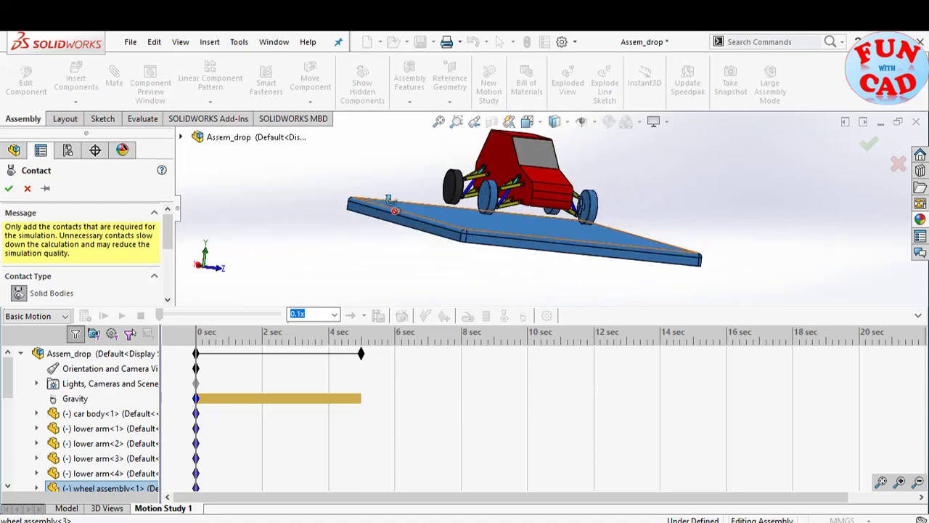
left_click(460, 186)
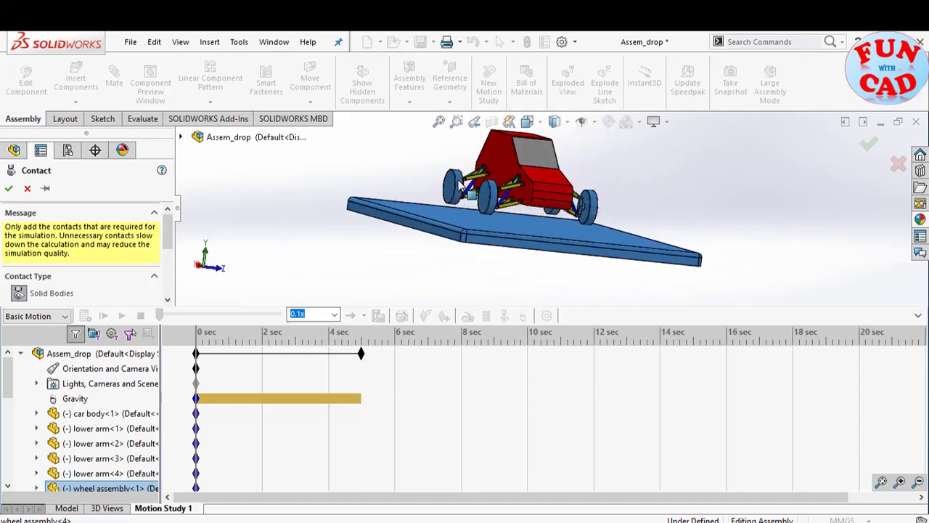
left_click(8, 190)
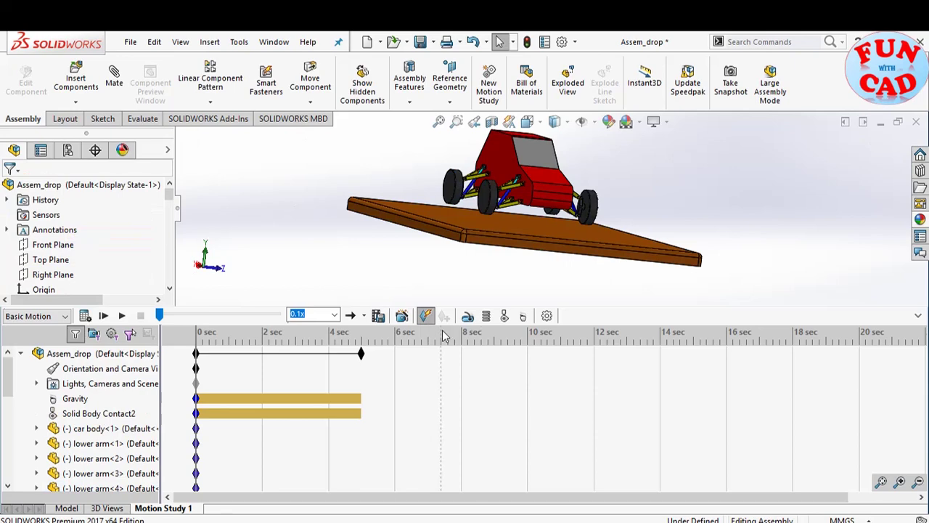
- Start a linear spring between the two end edges of the first shock absorber
left_click(487, 317)
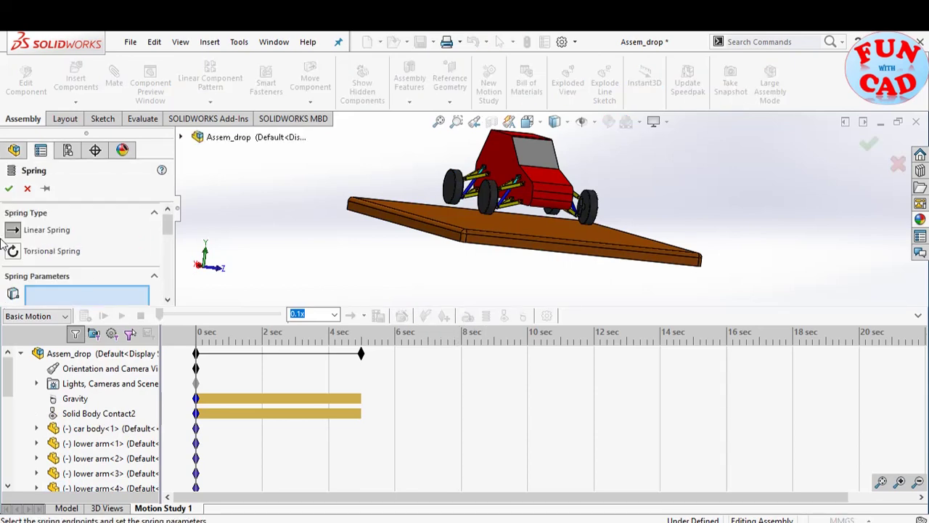
scroll(98, 267, "down", 1)
scroll(612, 218, "down", 8)
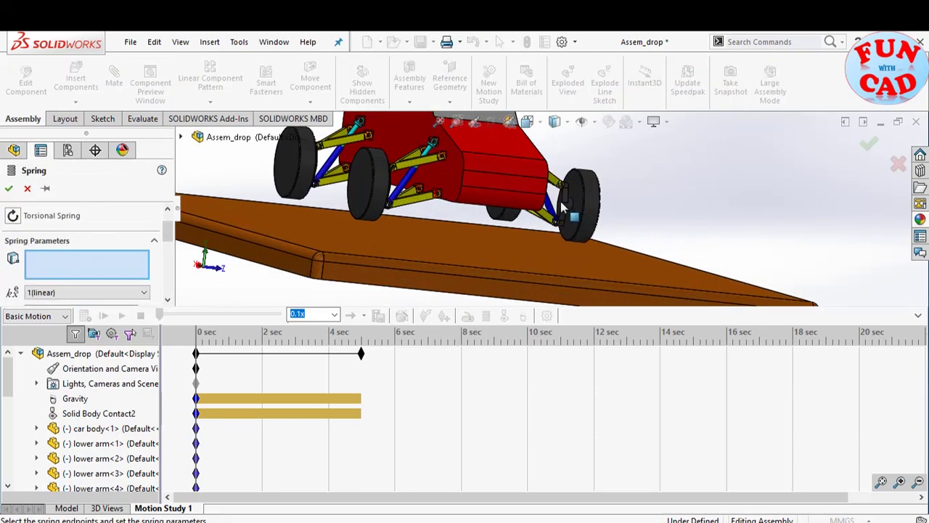
scroll(543, 212, "down", 6)
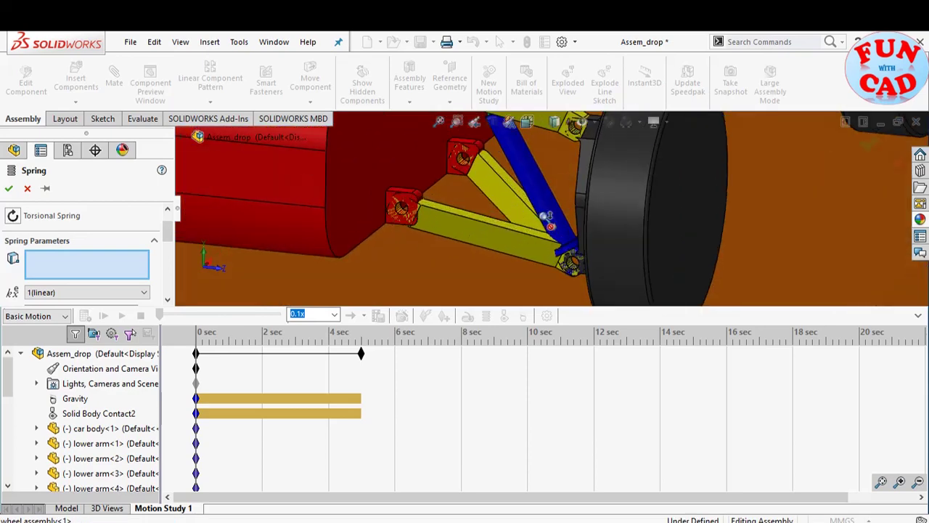
left_click(574, 273)
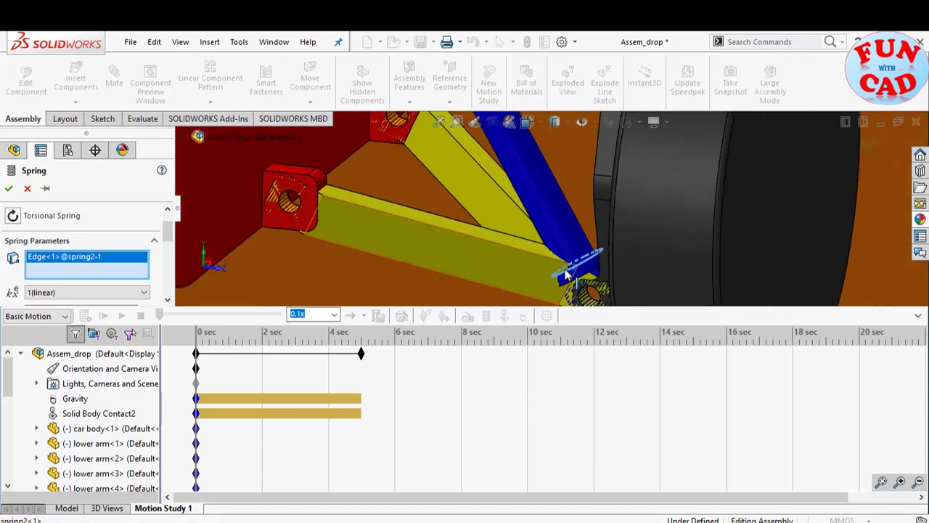
scroll(570, 265, "up", 10)
scroll(548, 185, "down", 6)
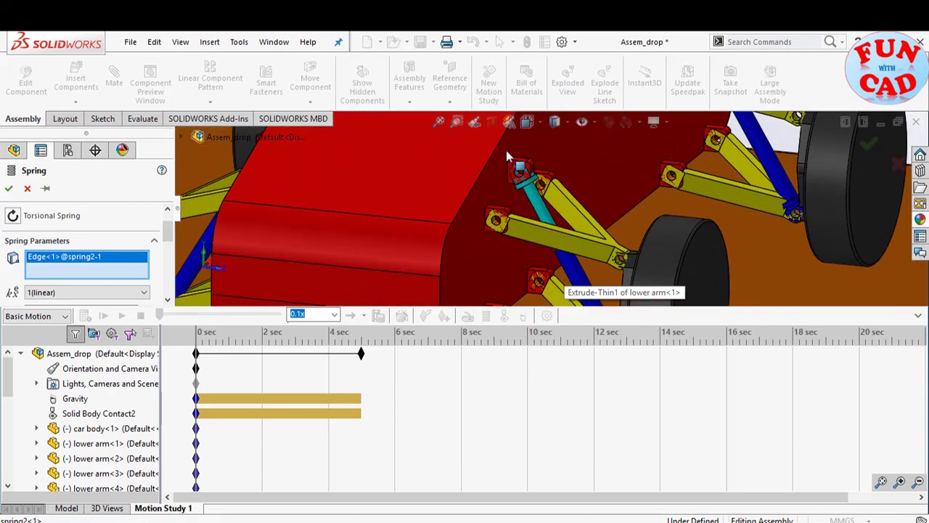
left_click(536, 200)
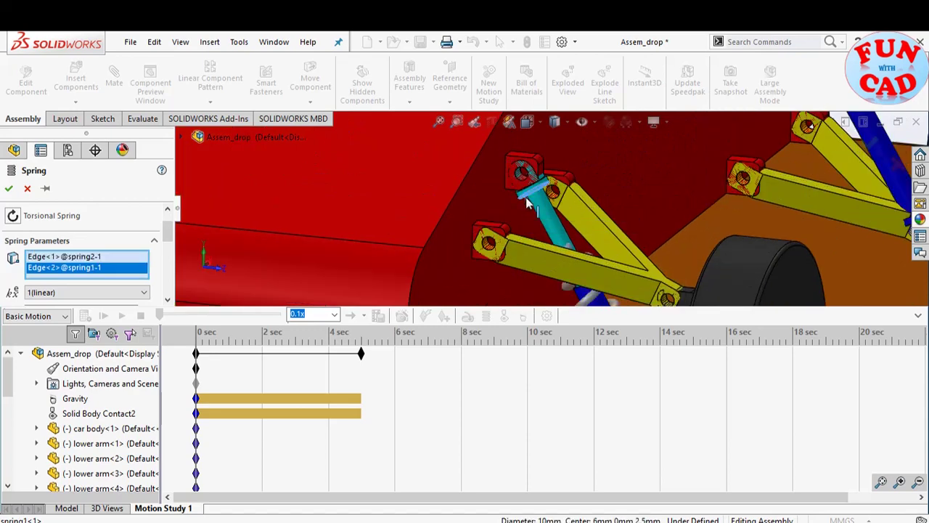
scroll(533, 240, "up", 2)
scroll(534, 242, "up", 5)
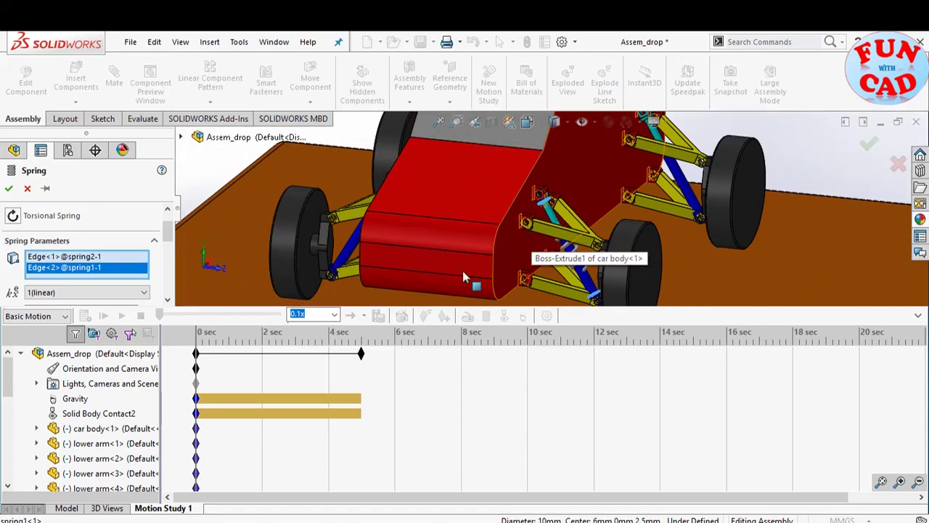
- Set the spring constant to 10.00 N/mm and create LinearSpring5
left_click(85, 293)
type("3")
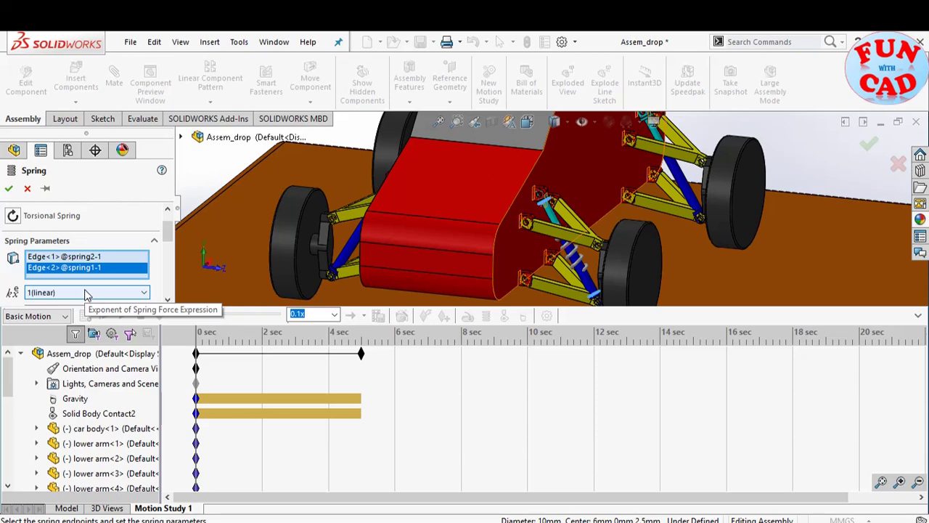
left_click_drag(167, 232, 169, 247)
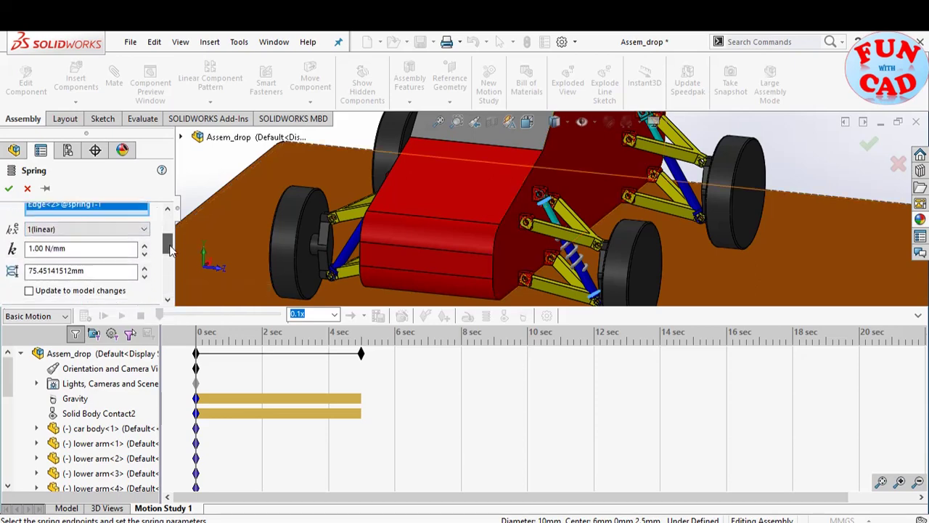
left_click(32, 249)
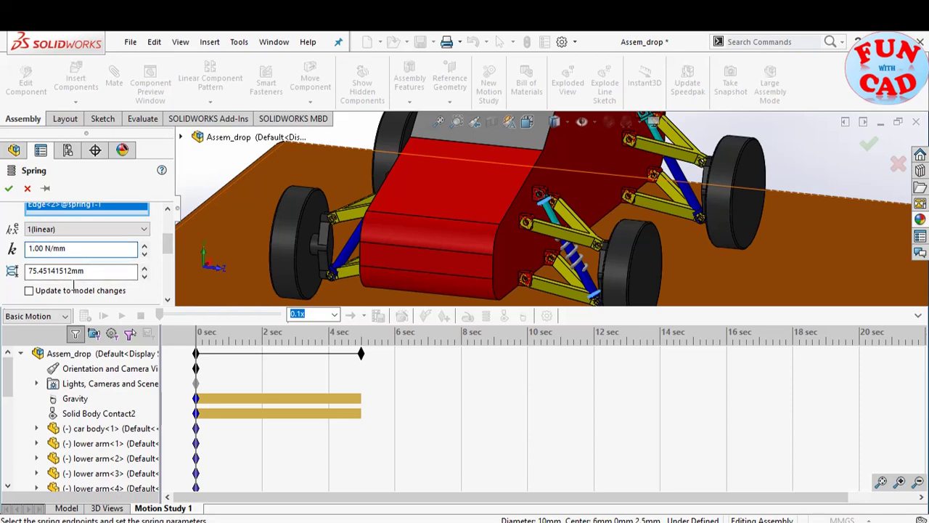
type("0")
left_click(10, 189)
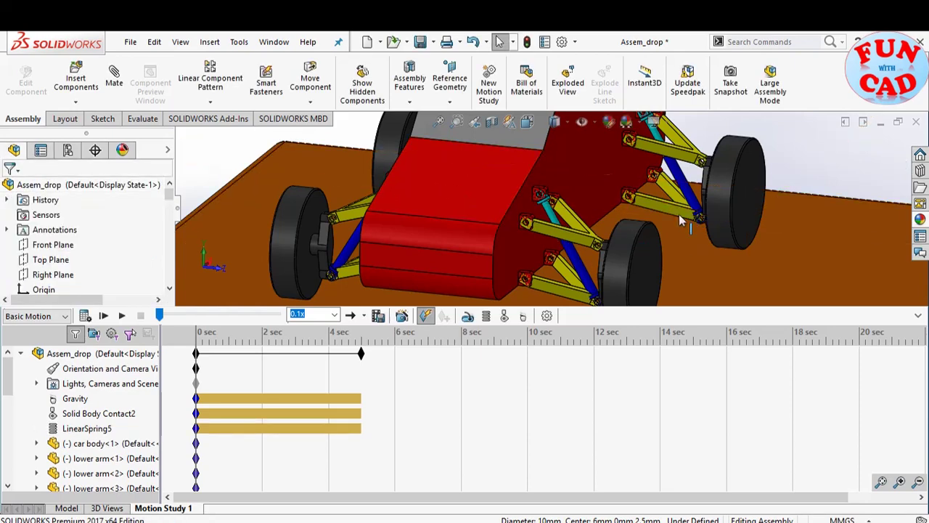
- Create LinearSpring6 between the end edges of spring2-2 and spring1-4 with an edited spring constant
left_click(483, 318)
scroll(675, 233, "down", 5)
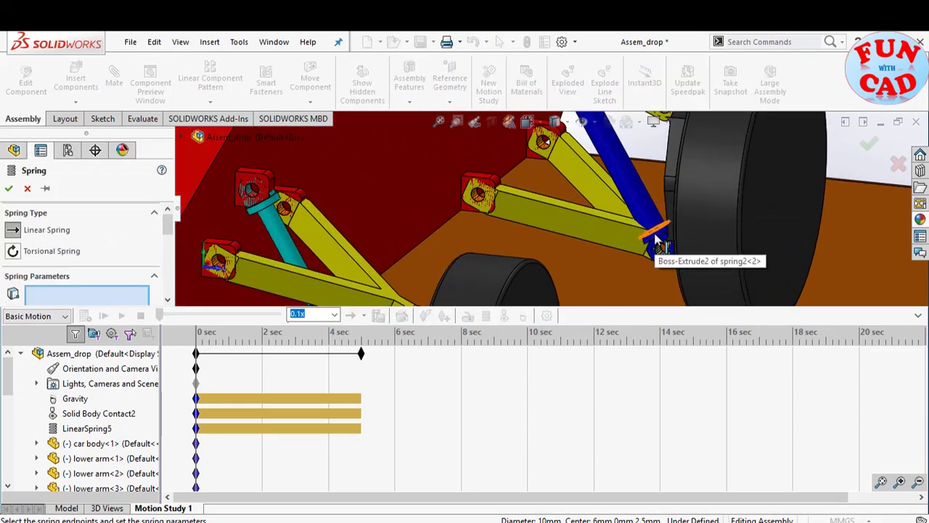
left_click(655, 239)
scroll(654, 244, "up", 5)
scroll(546, 163, "down", 4)
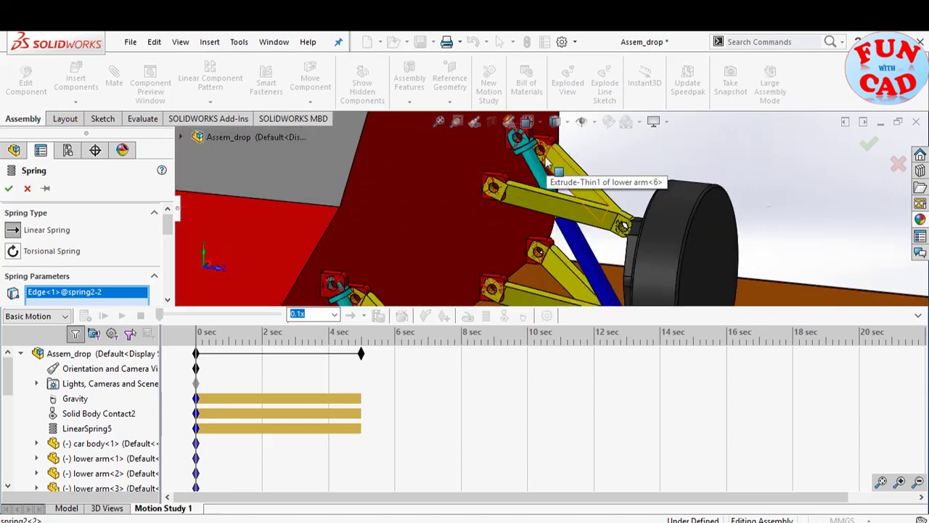
scroll(546, 163, "down", 2)
left_click(512, 149)
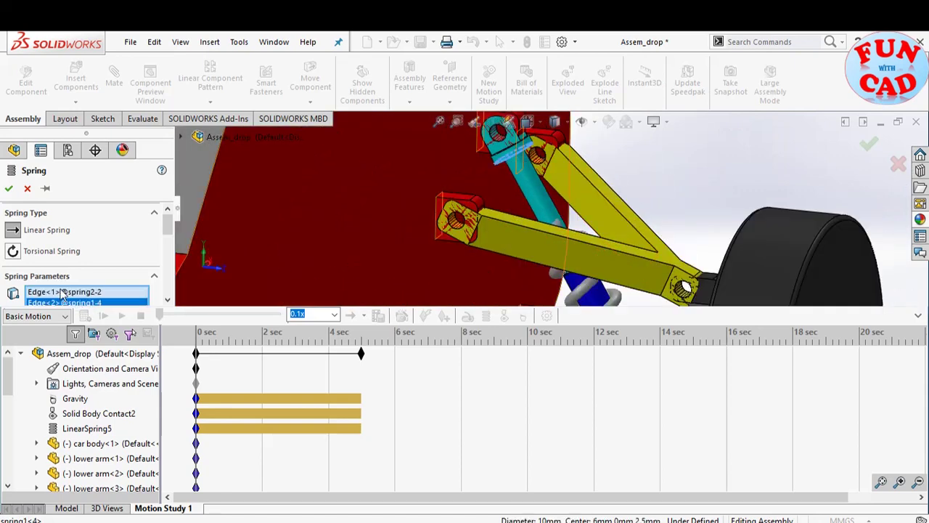
scroll(109, 246, "down", 3)
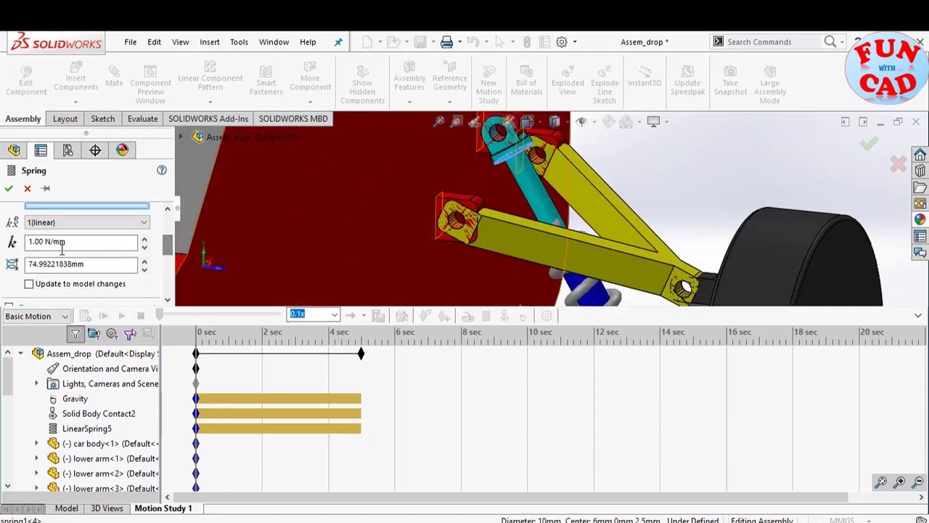
left_click(33, 242)
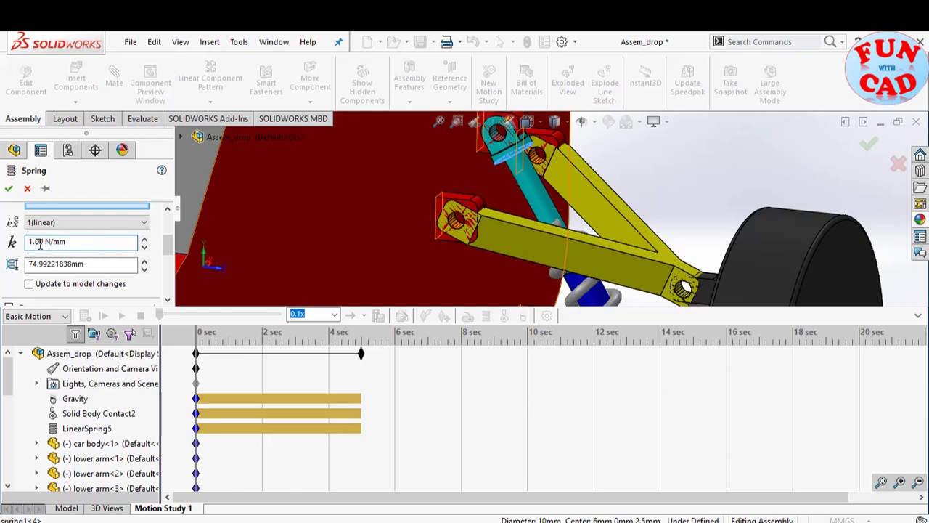
left_click(7, 189)
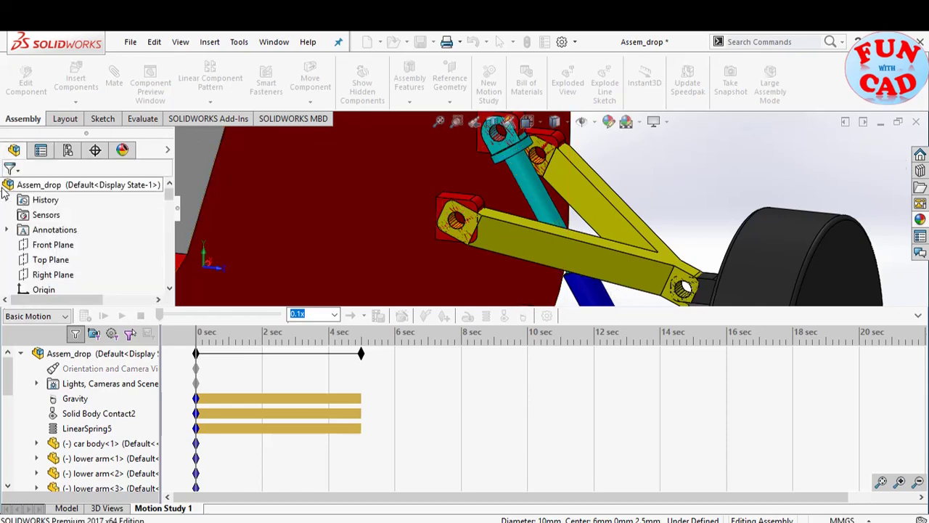
- Orbit the car to the front suspension and begin a third spring definition
key("ctrl+7")
middle_click_drag(347, 255, 408, 269)
scroll(521, 267, "down", 5)
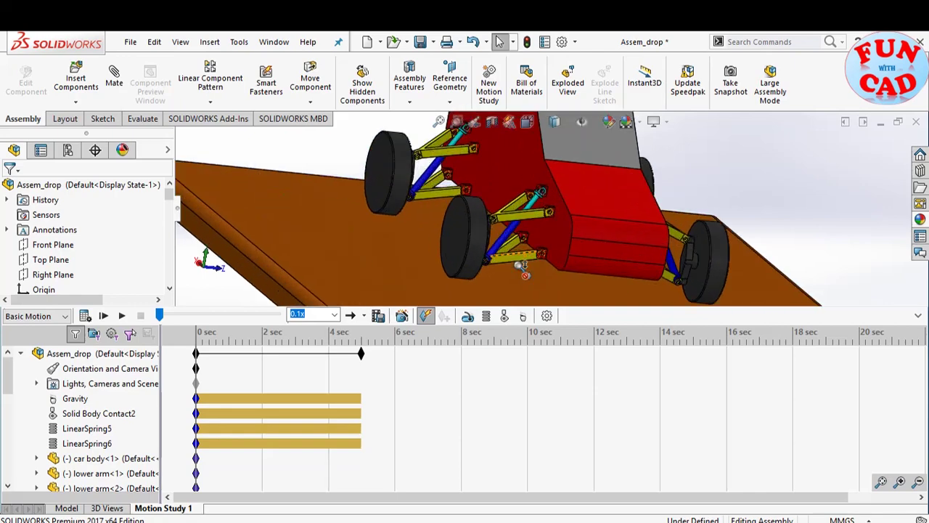
left_click(486, 316)
- Create LinearSpring7 between the lower and upper end edges of a front shock
scroll(522, 242, "down", 6)
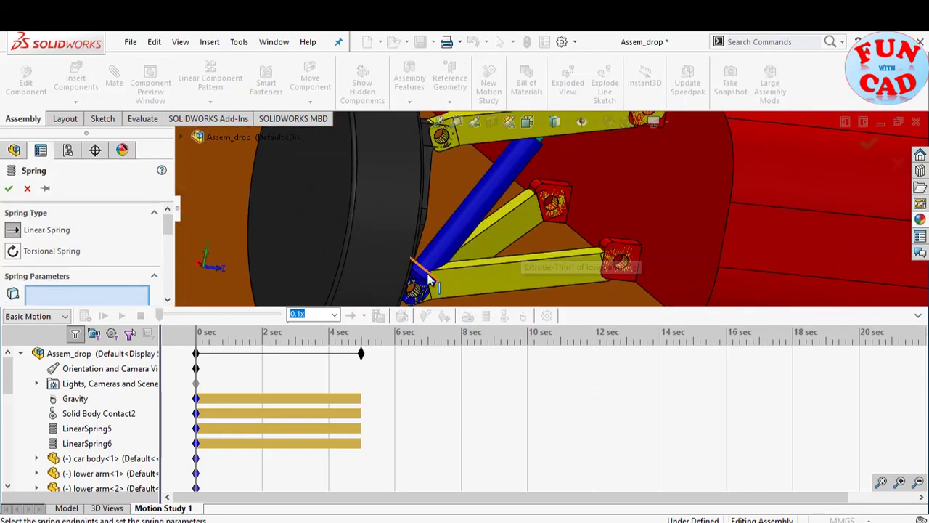
left_click(417, 280)
scroll(482, 267, "up", 5)
scroll(476, 273, "down", 4)
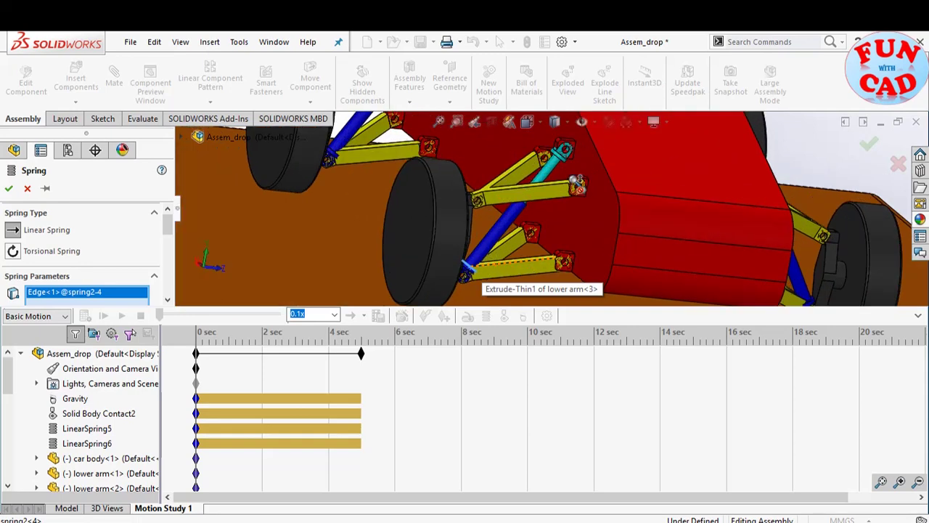
scroll(570, 177, "down", 3)
left_click(564, 158)
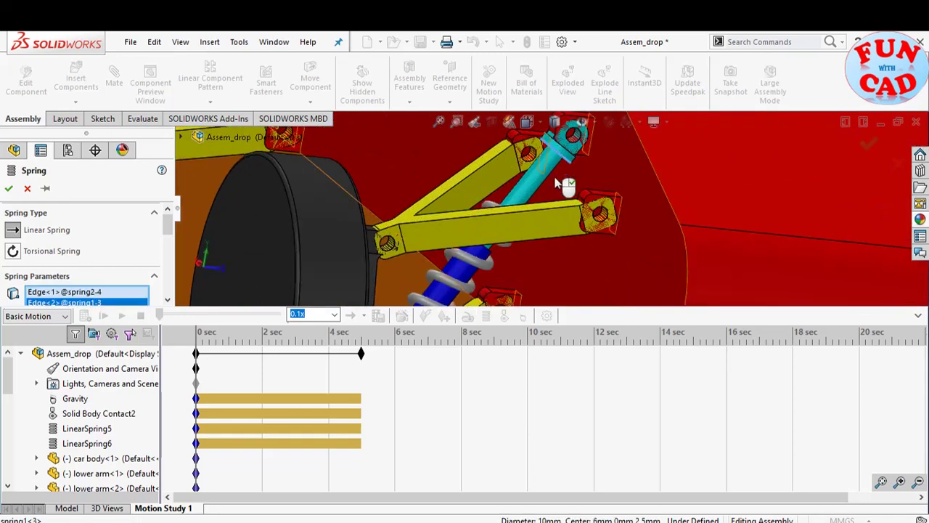
scroll(170, 226, "down", 2)
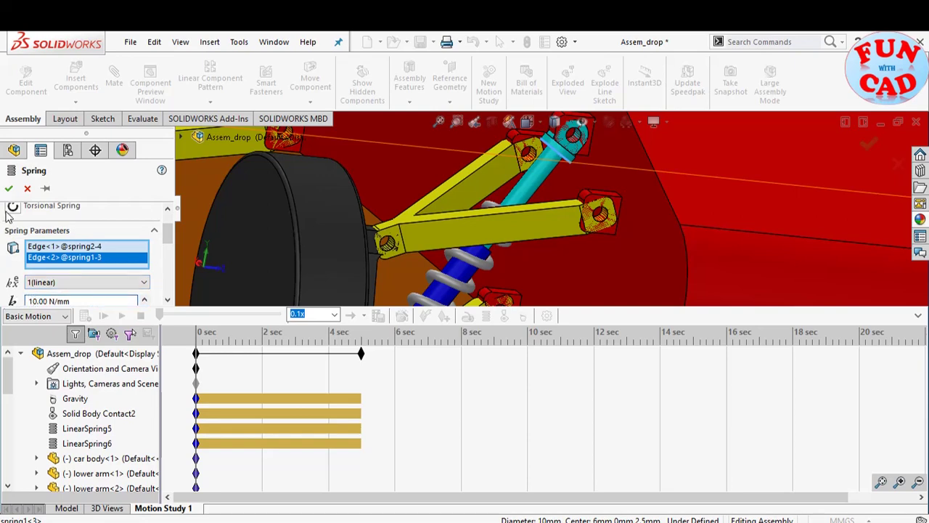
left_click(9, 190)
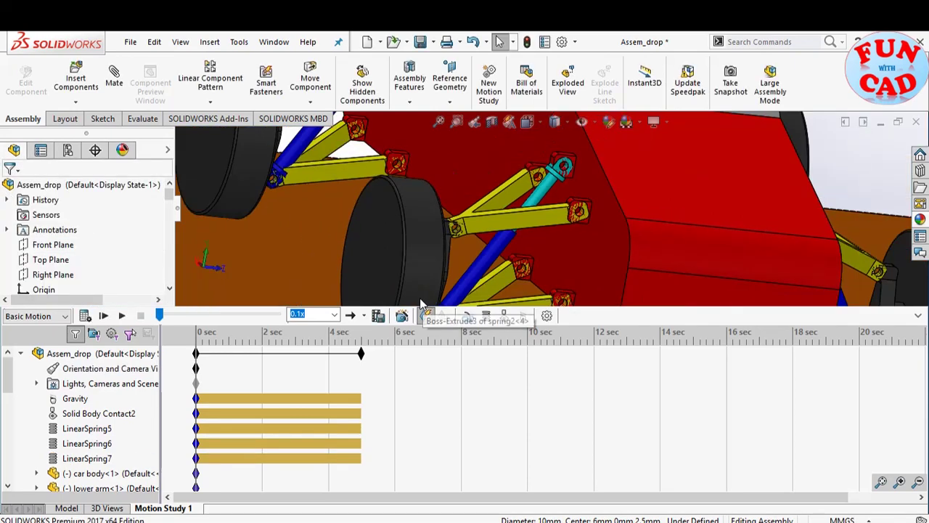
- Add LinearSpring8 at 10.00 N/mm across the last front shock's upper and lower ends
left_click(487, 316)
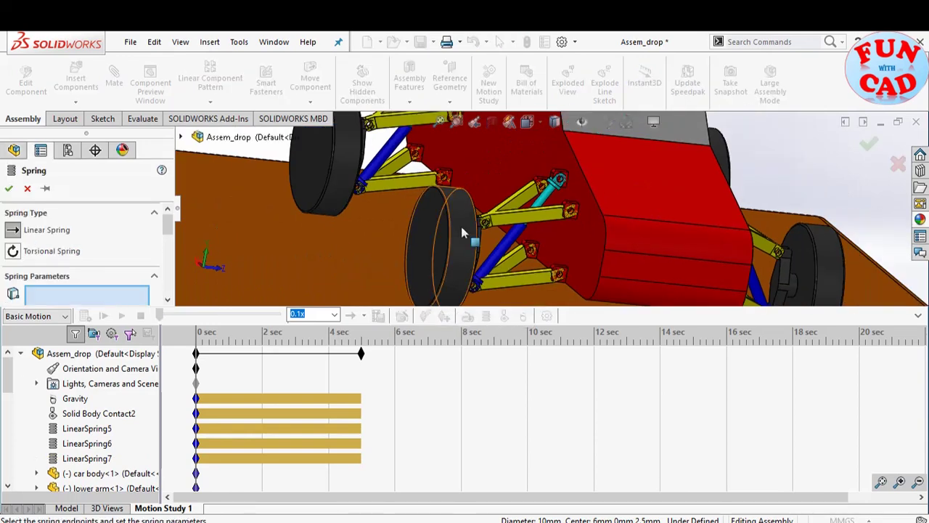
scroll(467, 232, "up", 5)
scroll(491, 147, "down", 8)
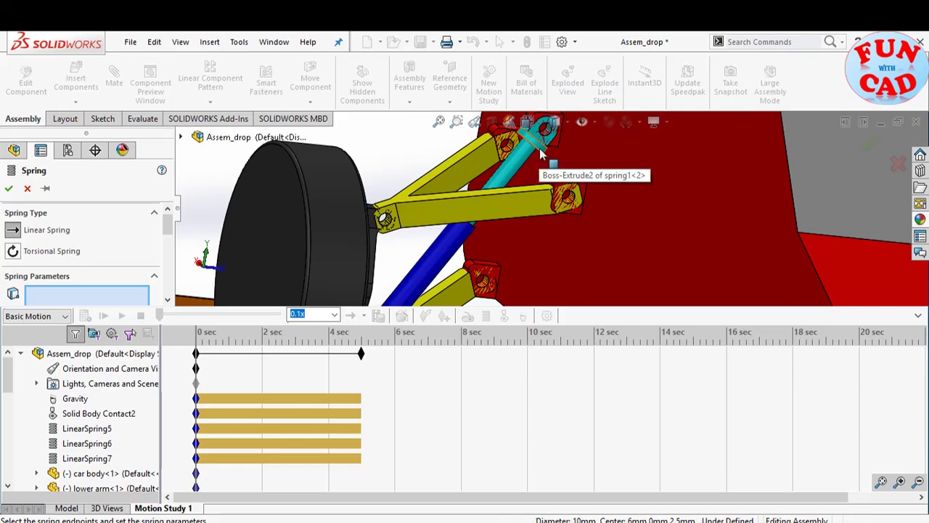
scroll(539, 153, "down", 2)
left_click(540, 153)
scroll(539, 152, "up", 3)
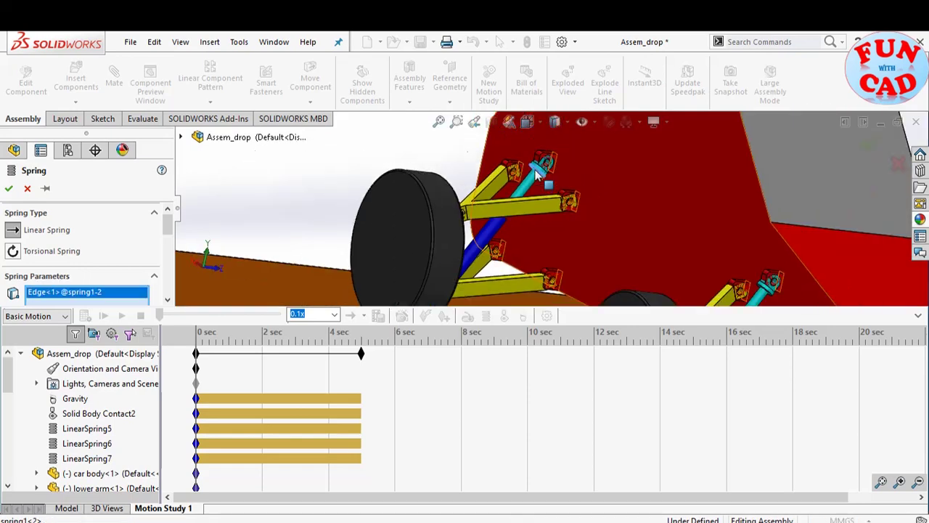
middle_click_drag(540, 153, 497, 270)
scroll(497, 270, "down", 3)
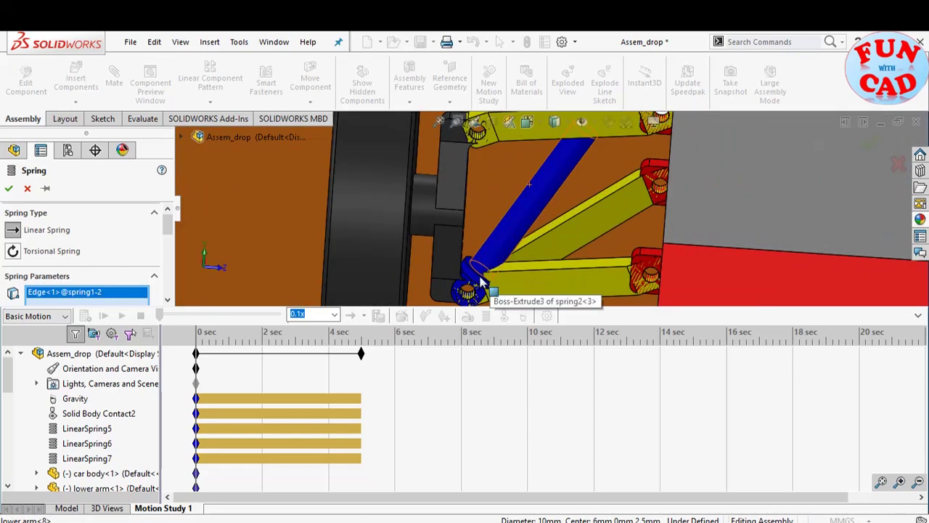
left_click(476, 274)
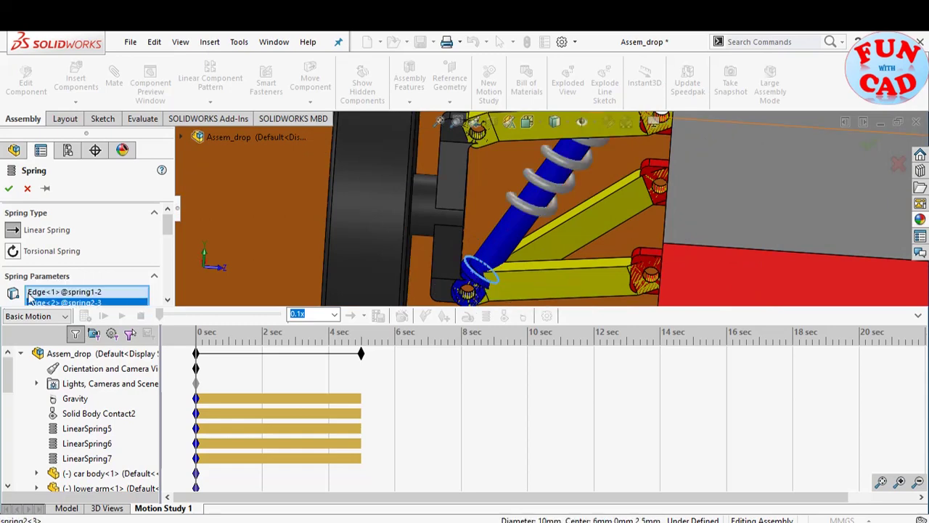
scroll(34, 285, "down", 4)
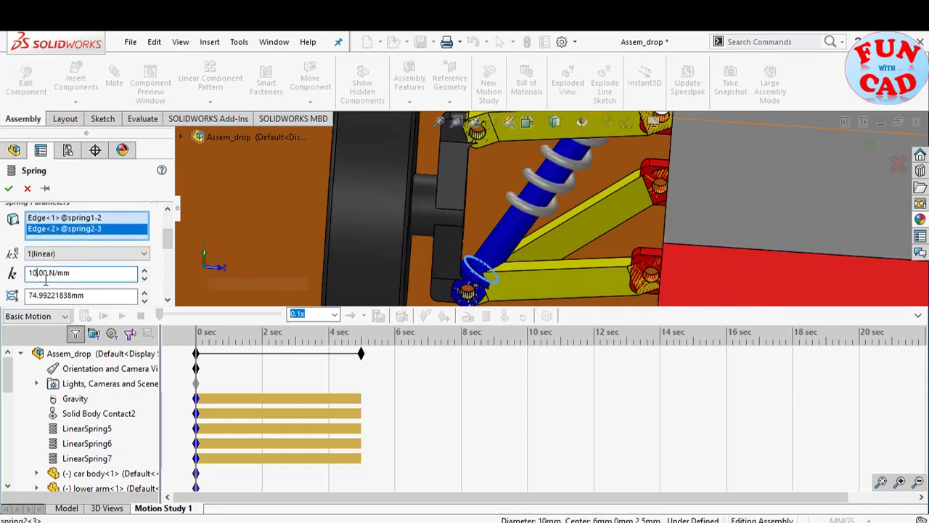
left_click(9, 189)
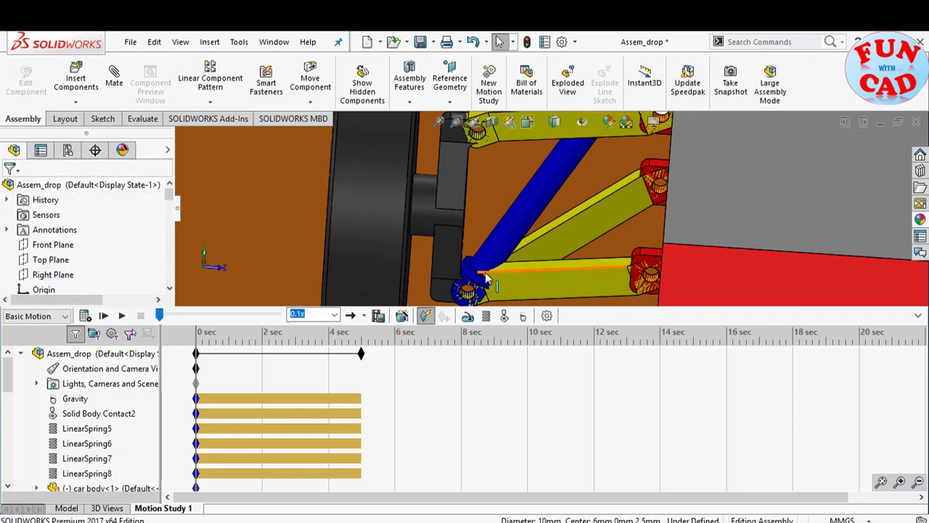
scroll(485, 272, "up", 5)
scroll(490, 272, "up", 2)
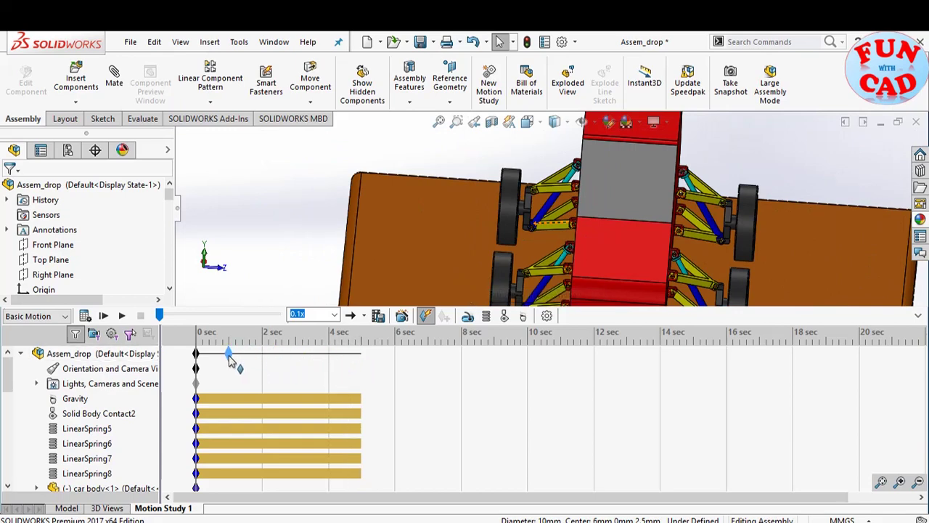
- Shorten the study to 0.5 seconds, set playback to 1x, and calculate the motion study
left_click_drag(230, 363, 229, 361)
left_click(335, 315)
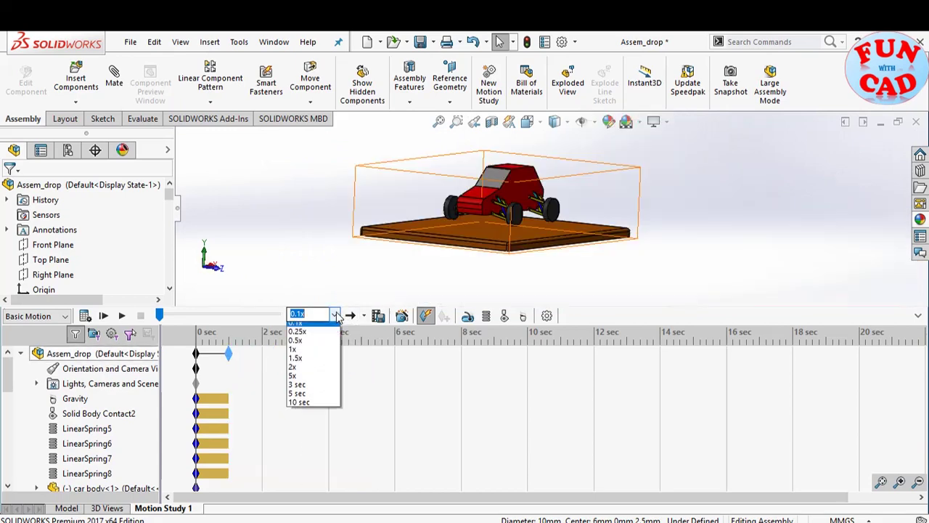
left_click(305, 356)
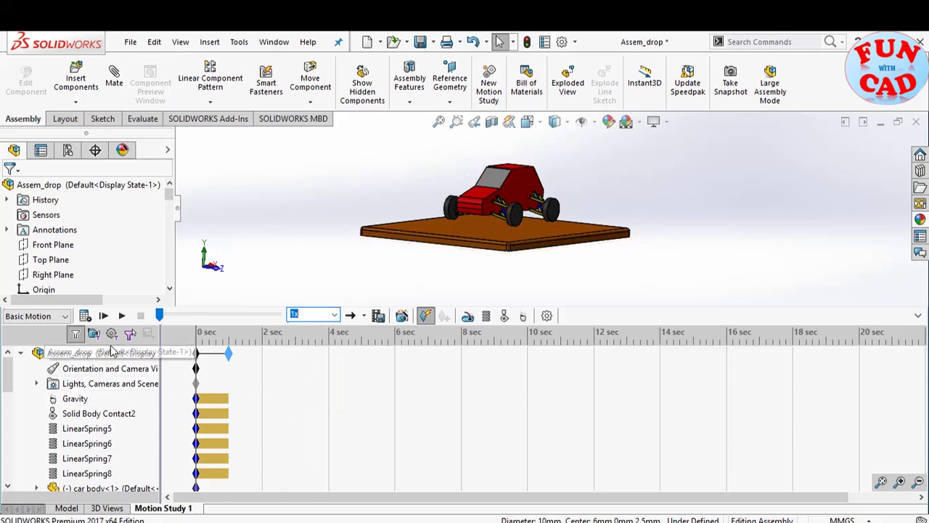
left_click(84, 315)
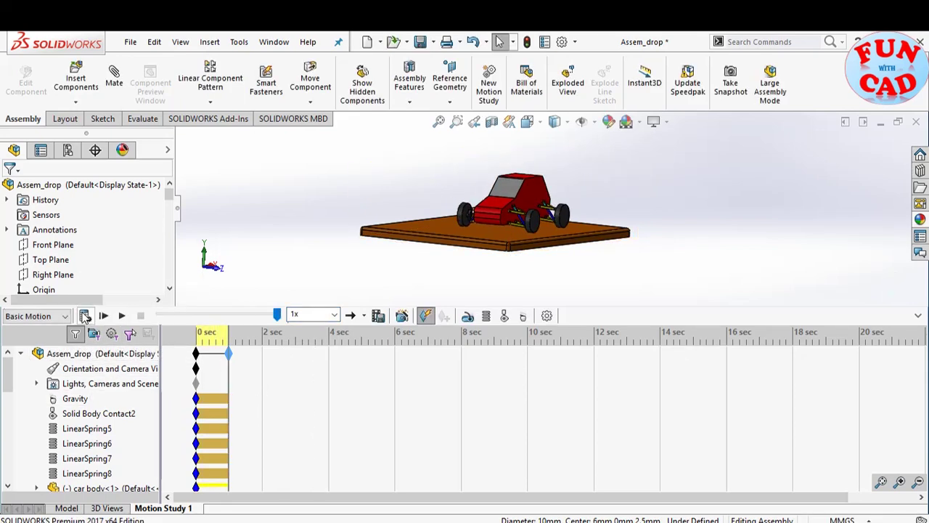
- Collapse the MotionManager and play the drop-test animation at 0.1x speed
left_click(919, 318)
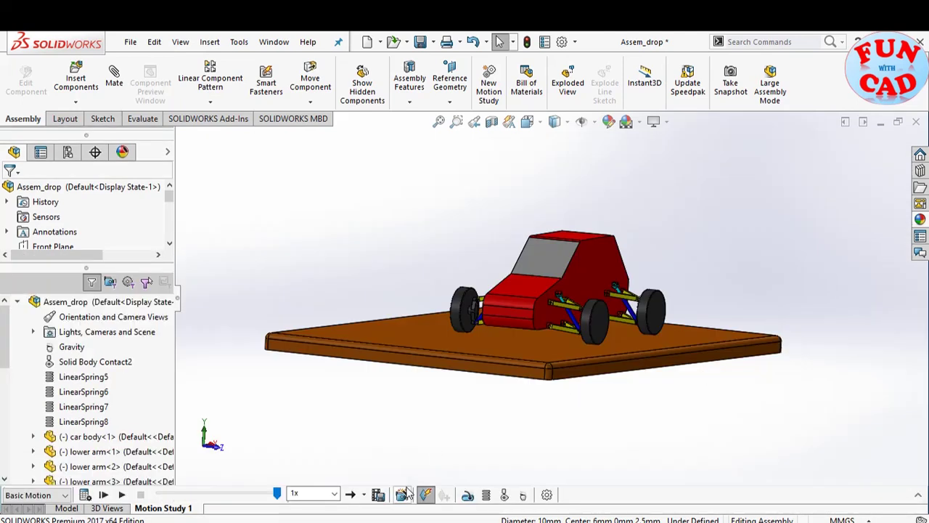
left_click(337, 495)
left_click(305, 401)
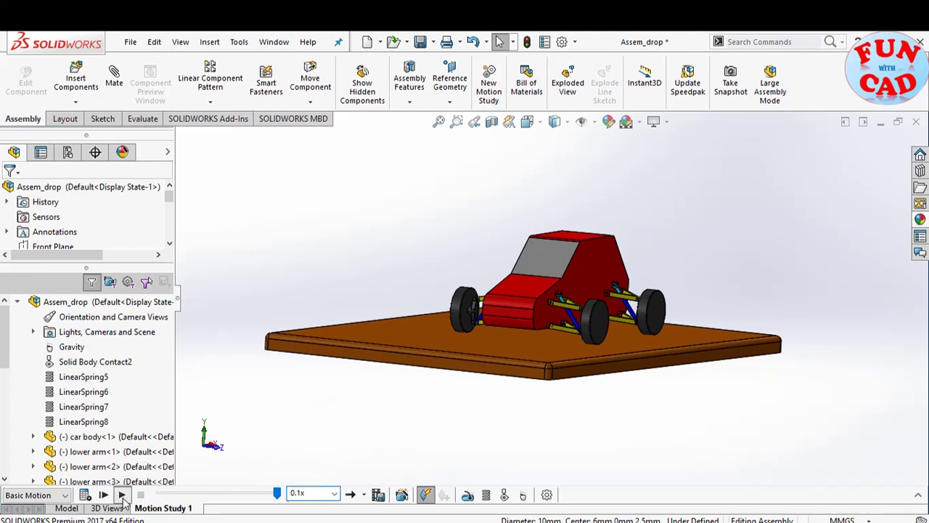
left_click(122, 496)
- Orbit and zoom to view the car from the left, replay the 0.1x drop, then expand the timeline
left_click_drag(256, 493, 159, 494)
scroll(436, 327, "up", 2)
middle_click_drag(435, 326, 500, 349)
scroll(506, 349, "up", 3)
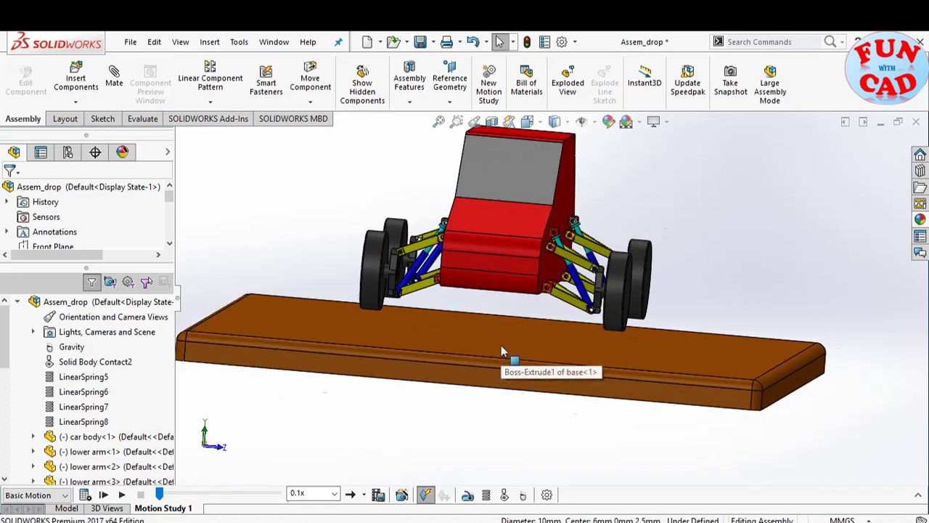
middle_click_drag(501, 345, 382, 357)
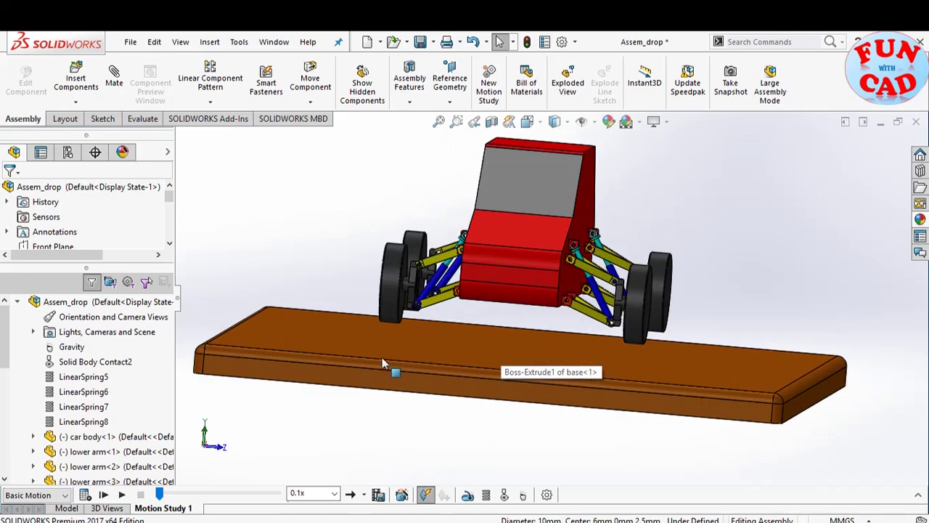
left_click(124, 494)
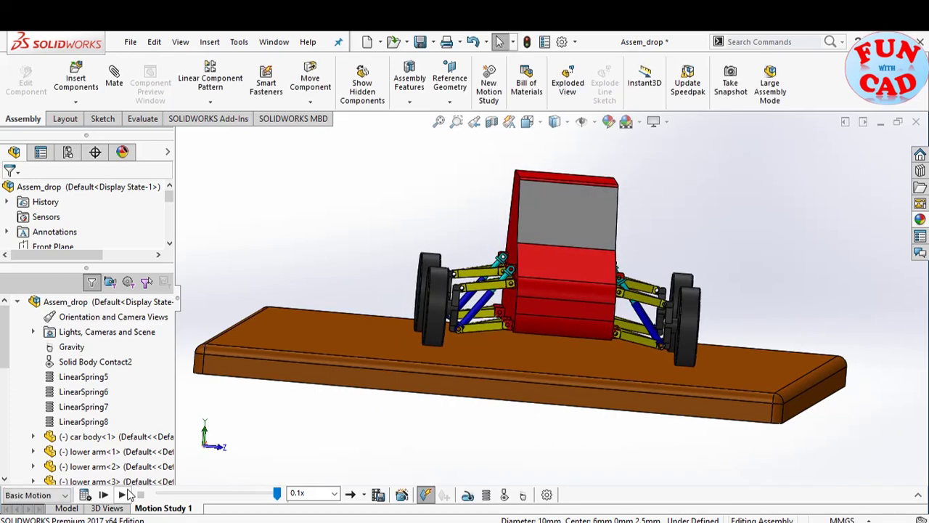
left_click(919, 497)
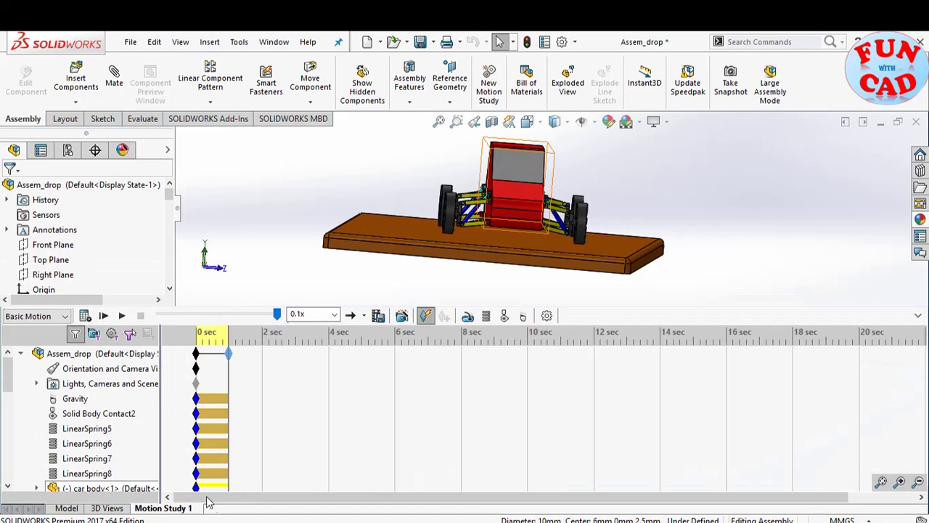
- Inspect the LinearSpring6 and LinearSpring7 settings and close them without changes
right_click(93, 443)
left_click(132, 335)
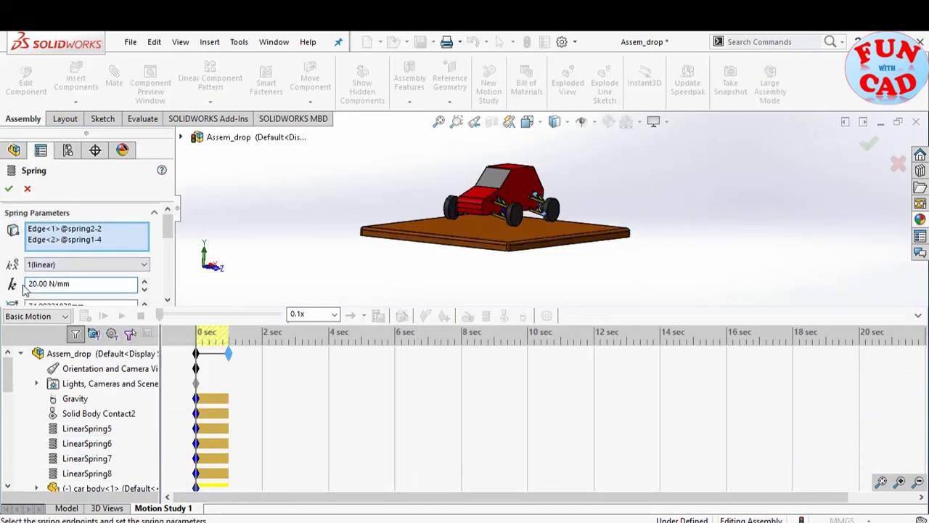
left_click(9, 190)
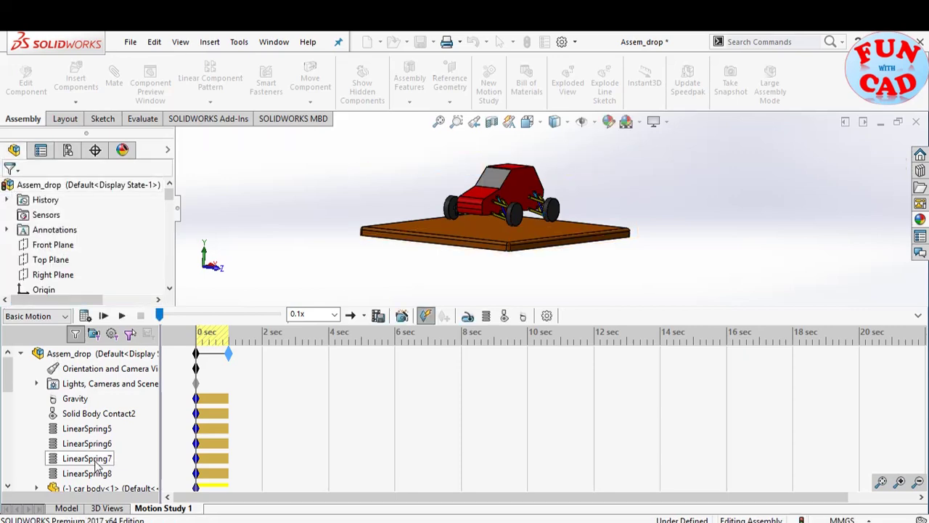
right_click(97, 463)
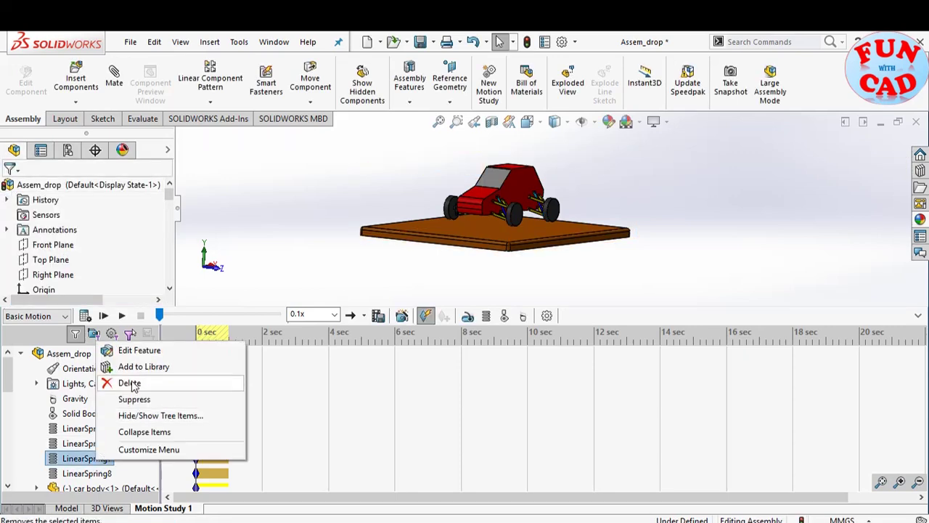
left_click(125, 349)
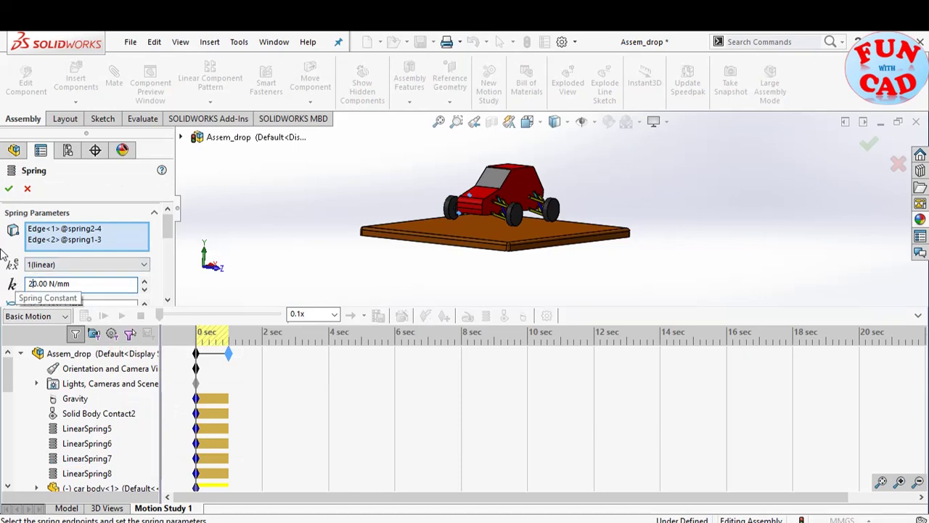
left_click(9, 188)
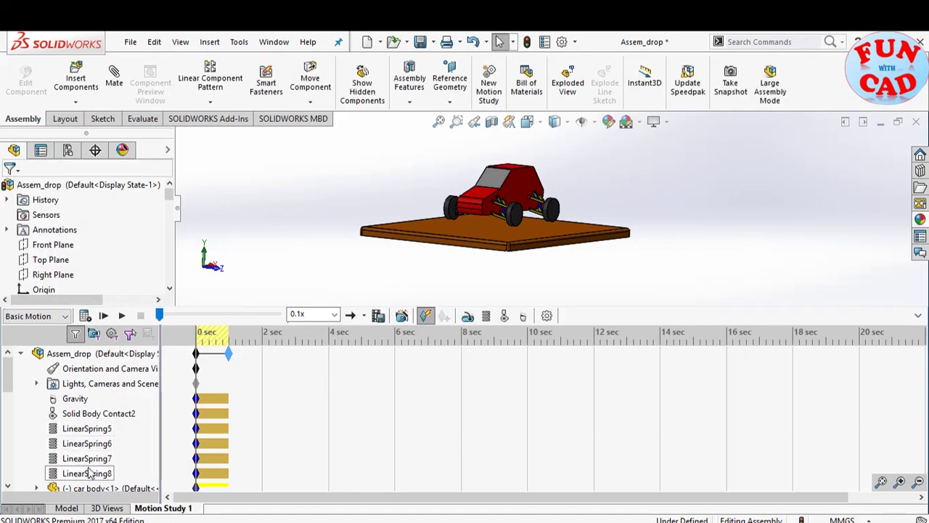
- Change LinearSpring8's spring constant from 50 to 20 N/mm, then recalculate the motion study
right_click(90, 474)
left_click(122, 357)
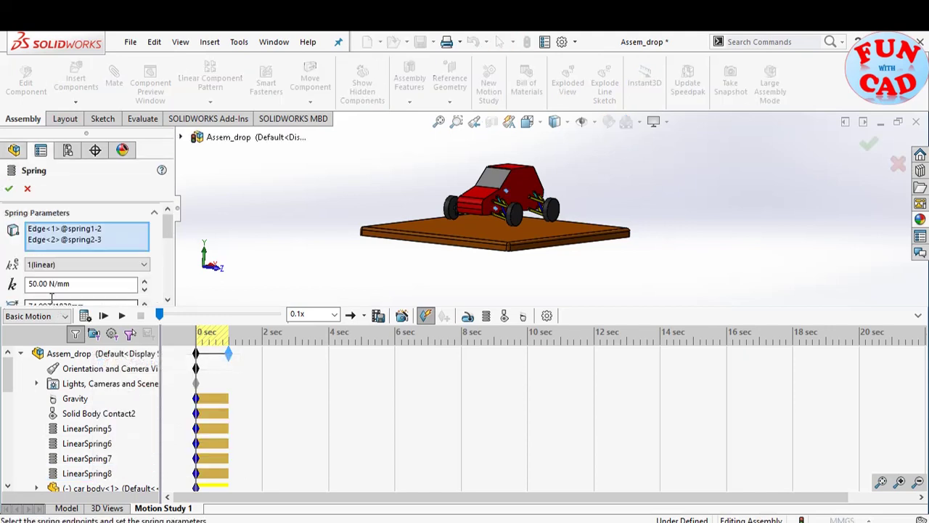
left_click(35, 283)
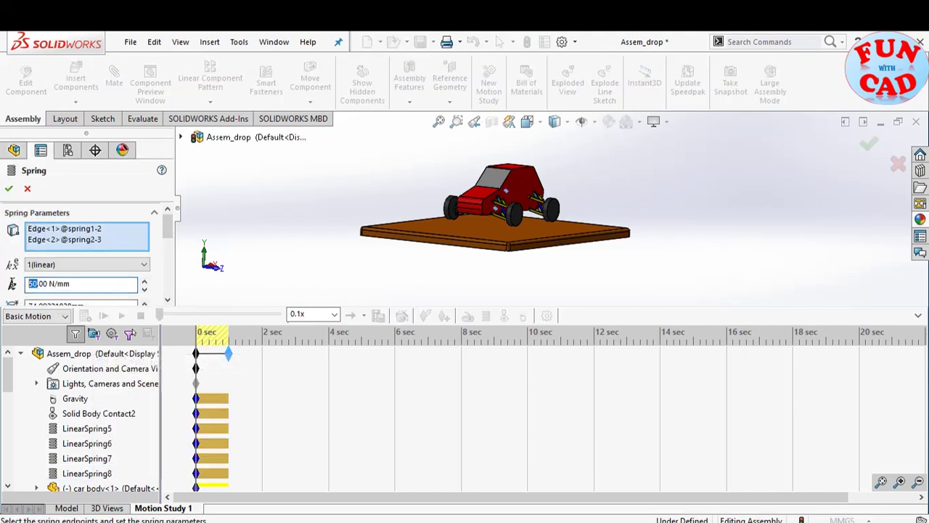
type("20")
left_click(8, 188)
left_click(84, 317)
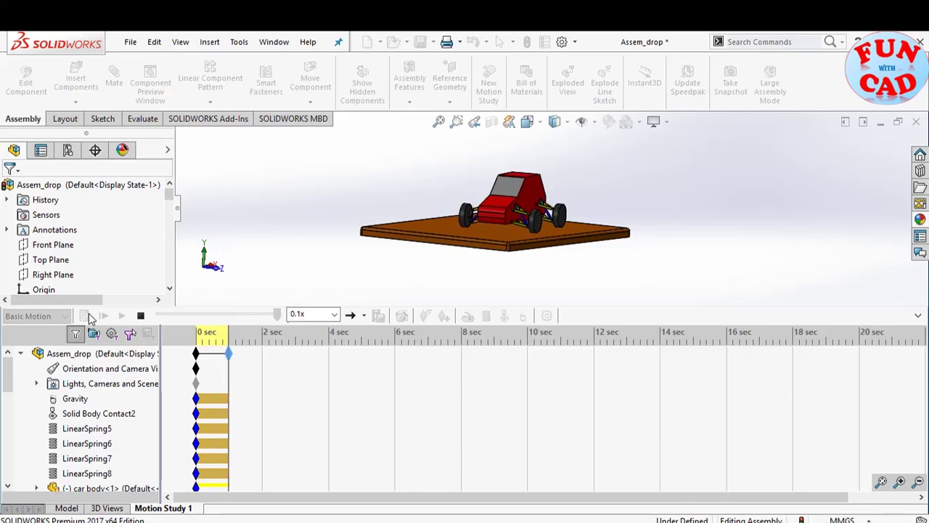
- With the timeline collapsed and the view orbited, replay the recalculated car drop, then restore the timeline
left_click(919, 315)
middle_click_drag(708, 363, 646, 383)
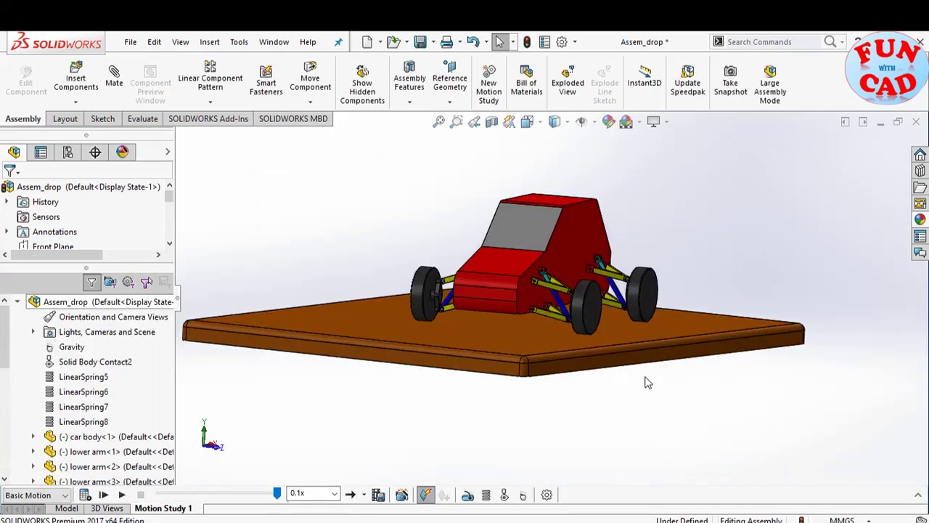
left_click(121, 495)
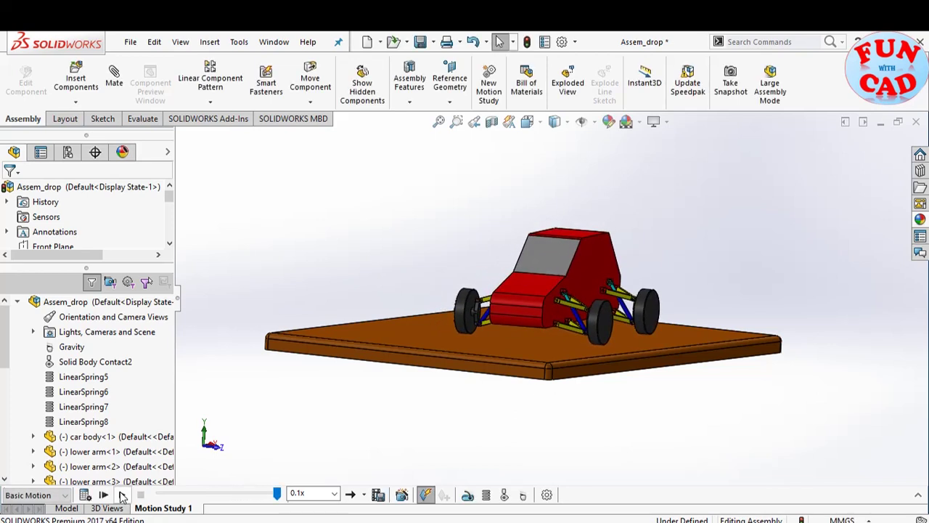
left_click(918, 495)
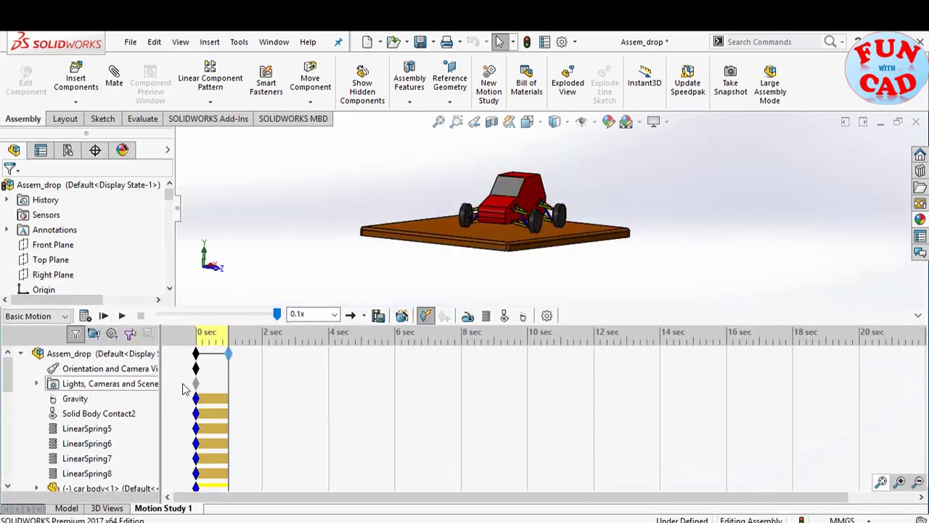
- Set LinearSpring5's spring constant to 5 N/mm
right_click(73, 430)
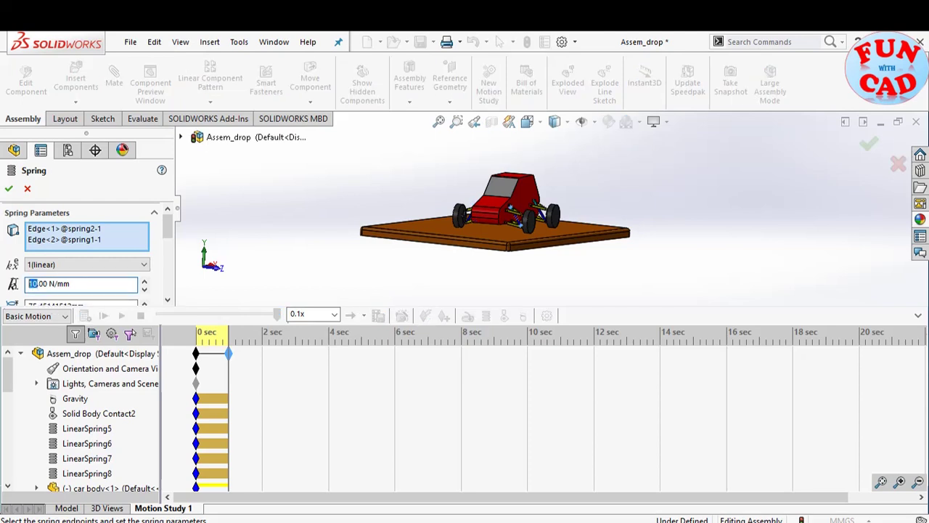
type("5")
left_click(9, 188)
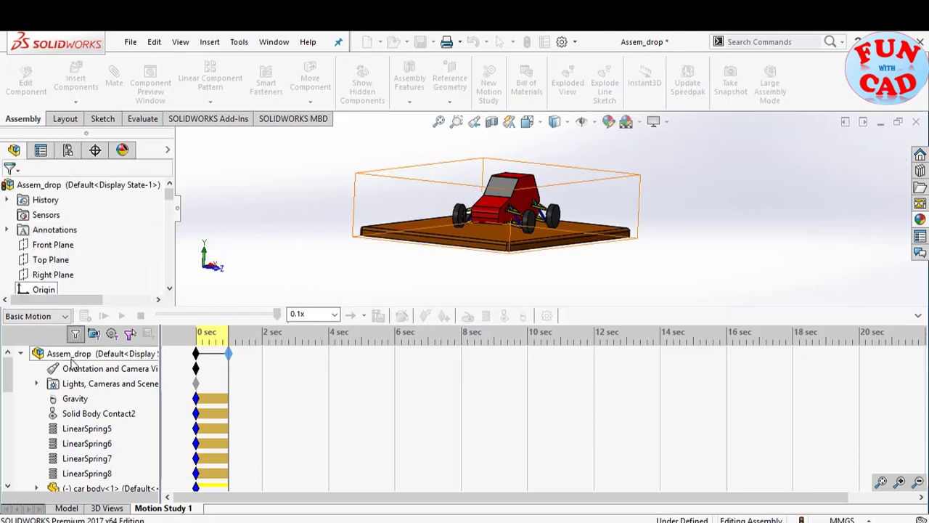
- Review LinearSpring7's settings unchanged and collapse the motion timeline to enlarge the model
right_click(107, 462)
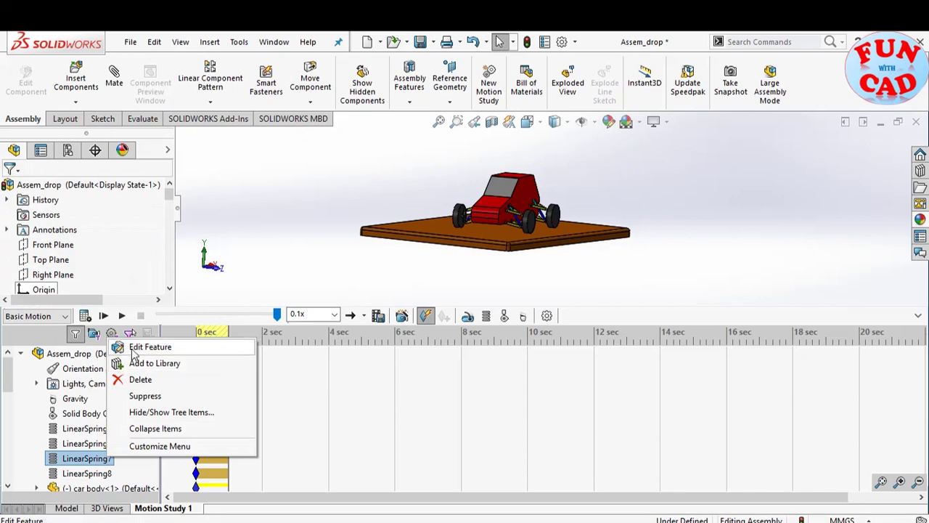
left_click(137, 348)
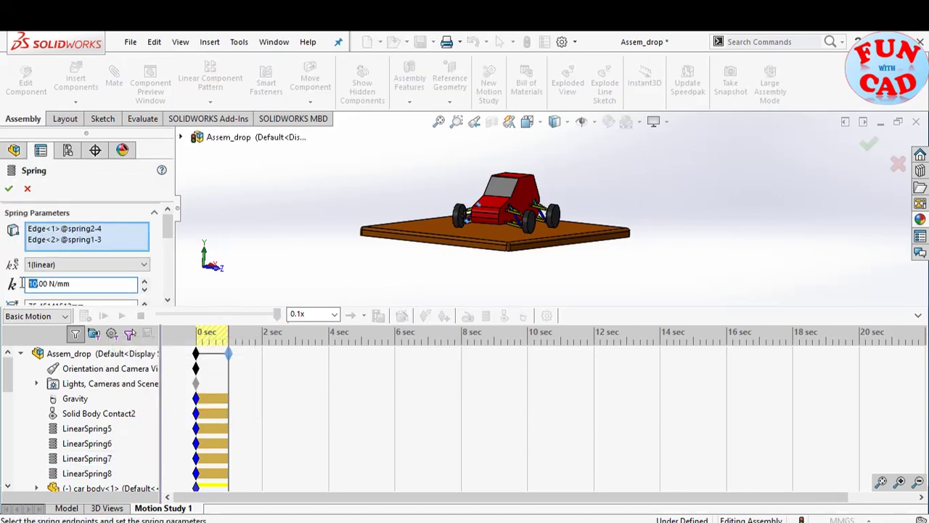
left_click(9, 189)
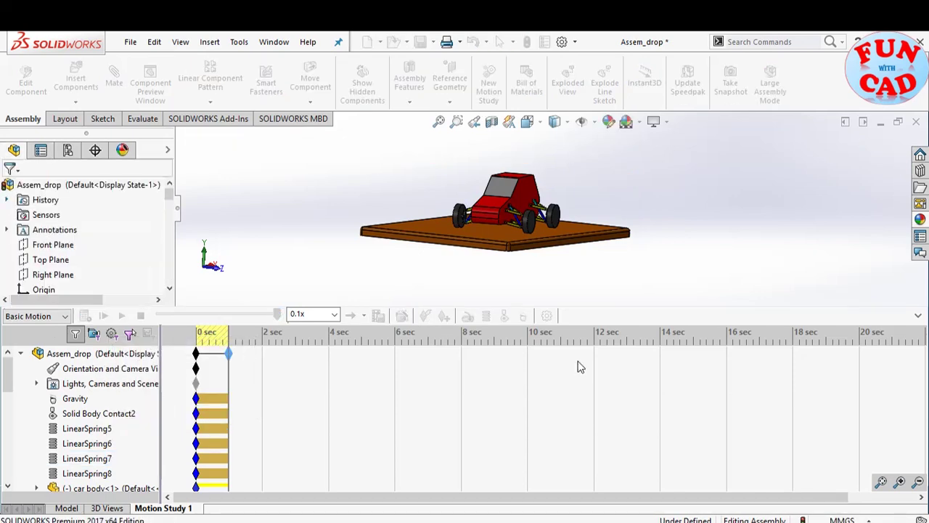
left_click(916, 316)
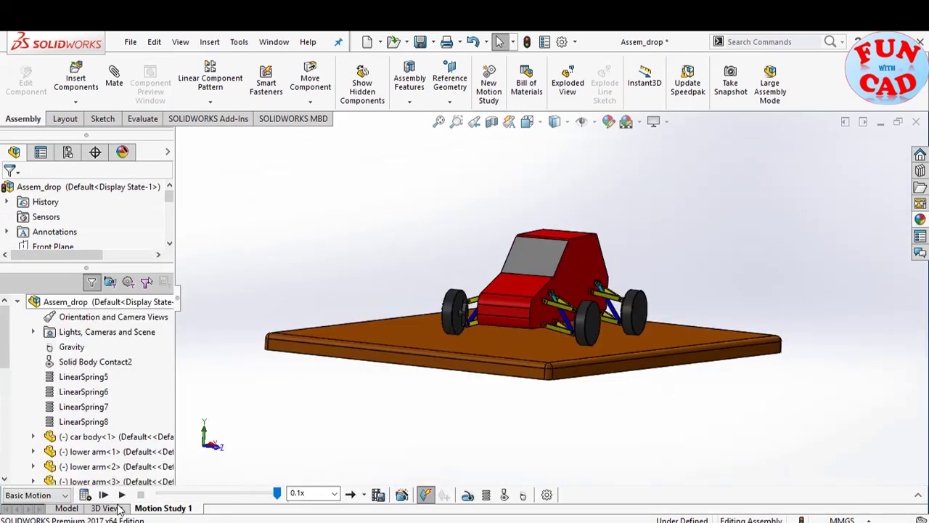
- Recalculate the drop test with the softened springs and play the car settling onto the base
left_click(88, 495)
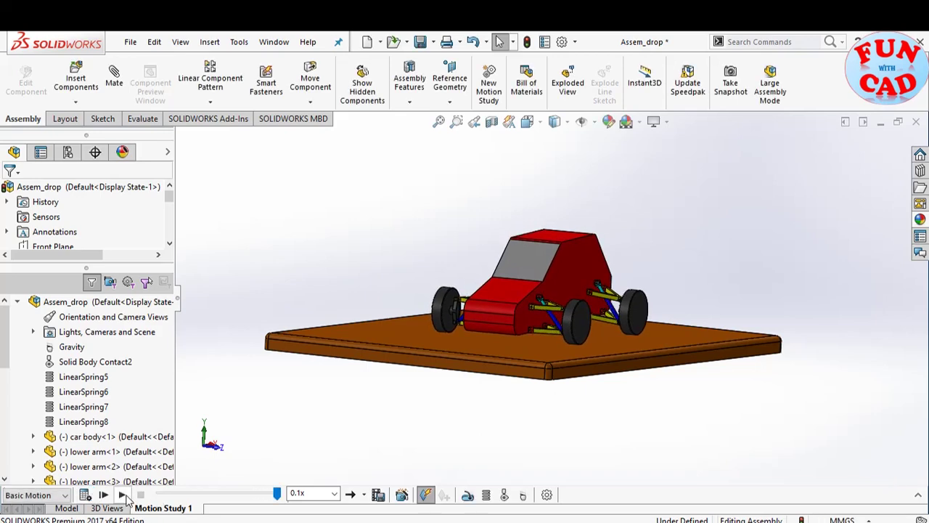
left_click(124, 493)
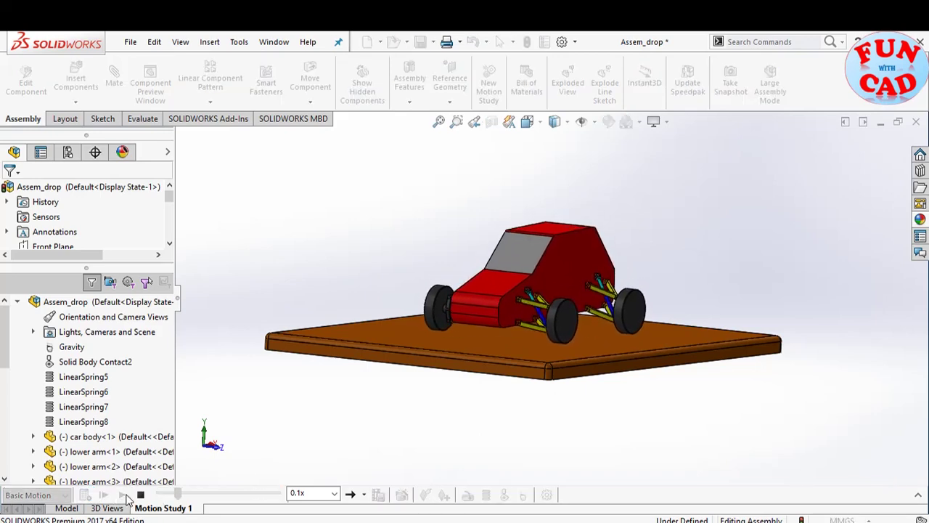